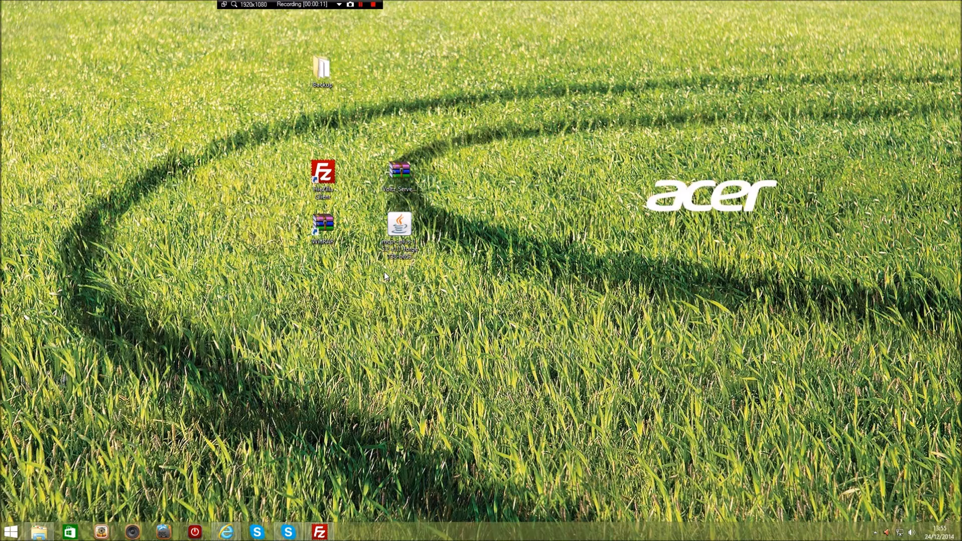
drag(277, 128, 461, 290)
click(461, 293)
click(403, 172)
click(416, 228)
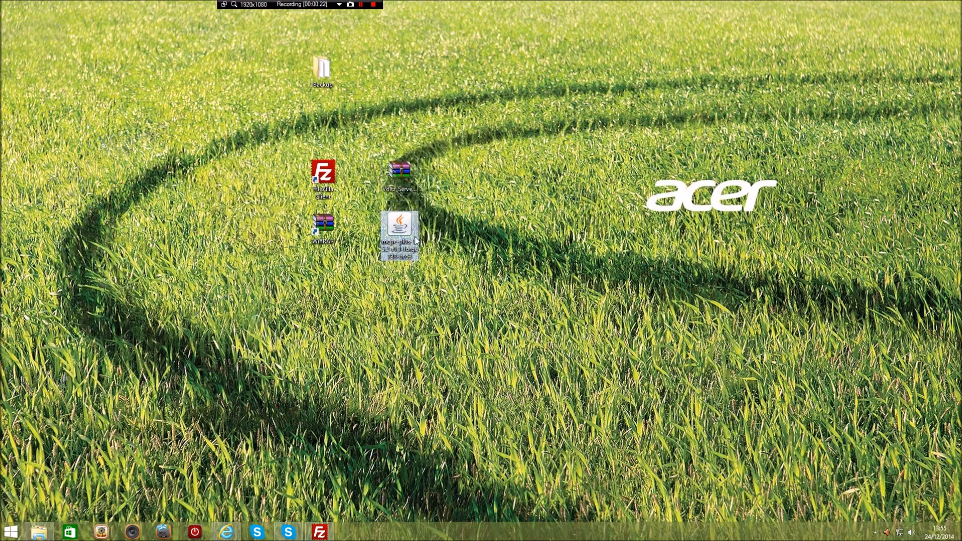
drag(372, 145, 429, 271)
click(429, 272)
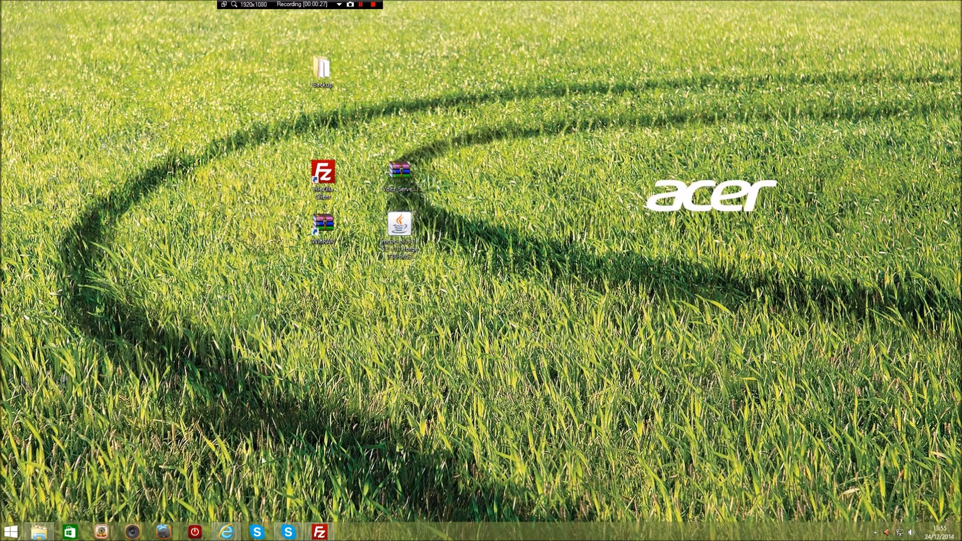
- Bring up the Multicraft browser window, search Google for "file zilla" in a new tab, and open the FileZilla project homepage
mouse_move(228, 535)
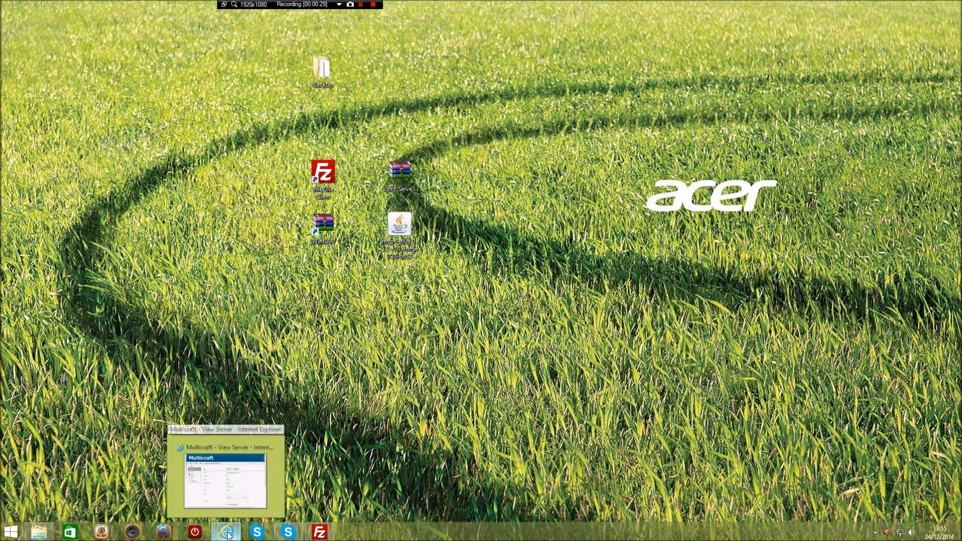
drag(0, 102, 520, 100)
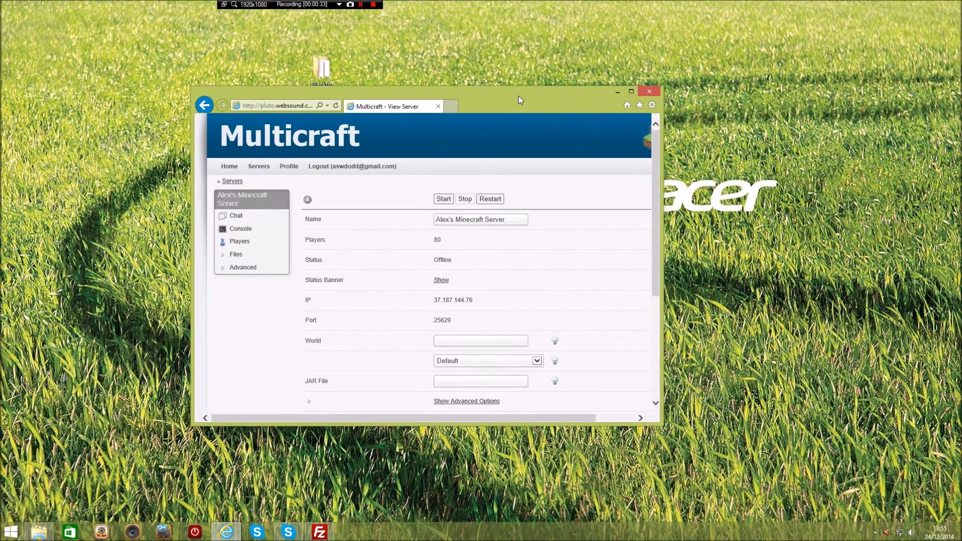
click(458, 106)
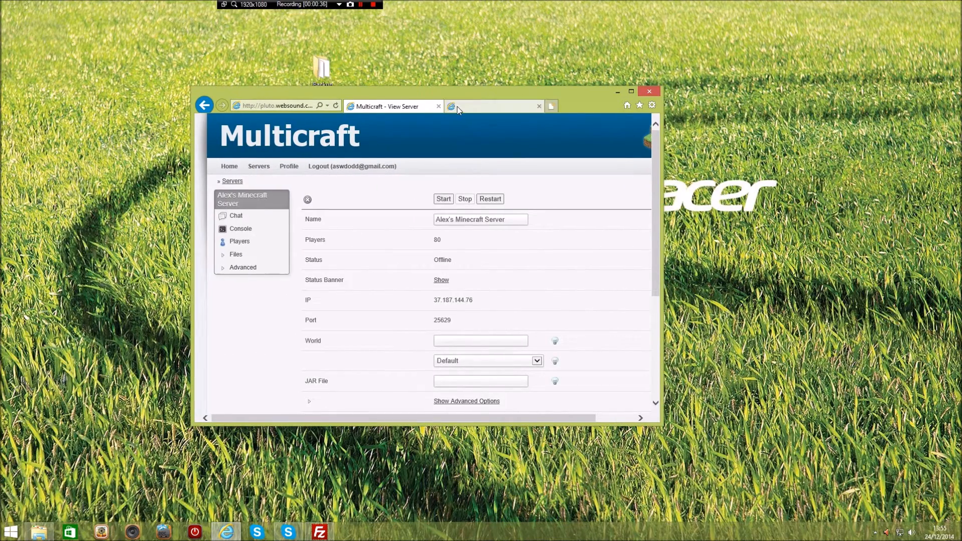
text(f)
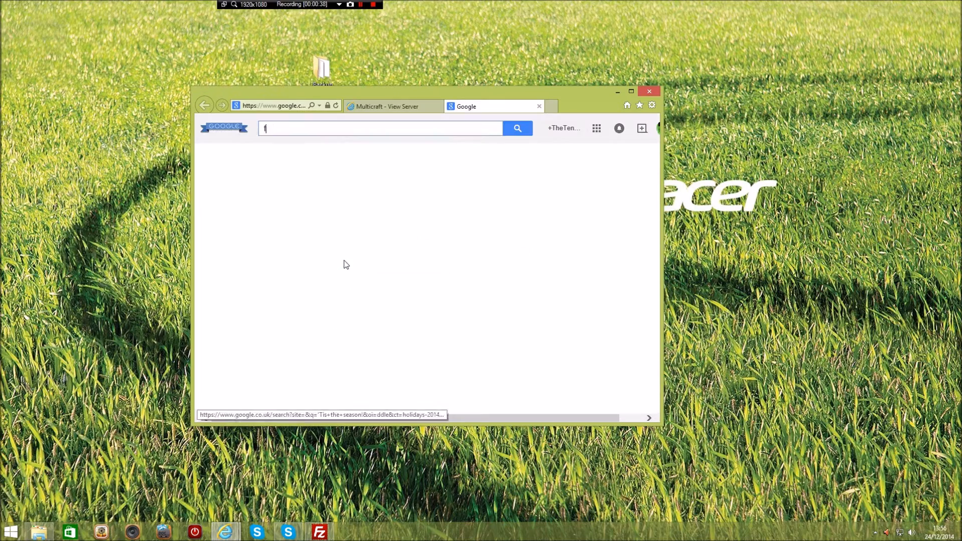
text(ile zilla)
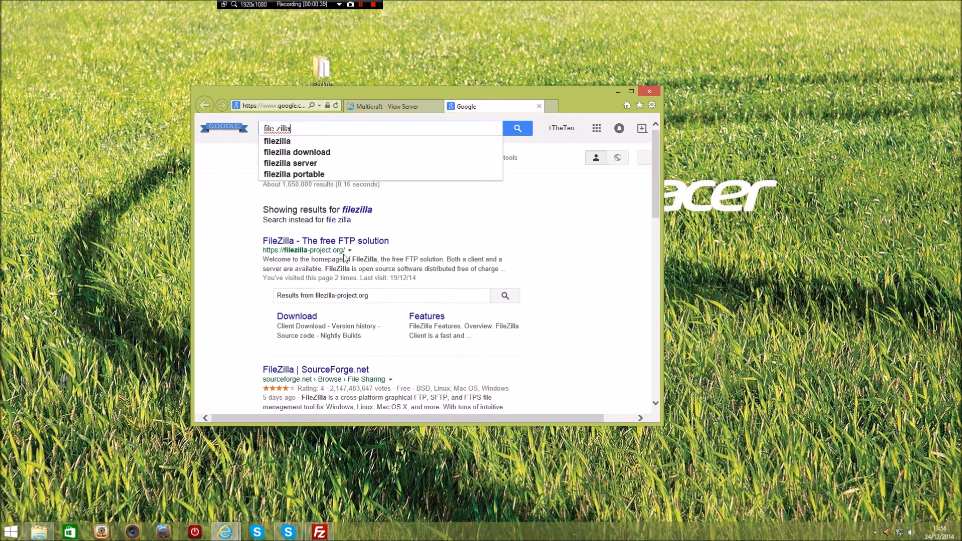
key(Return)
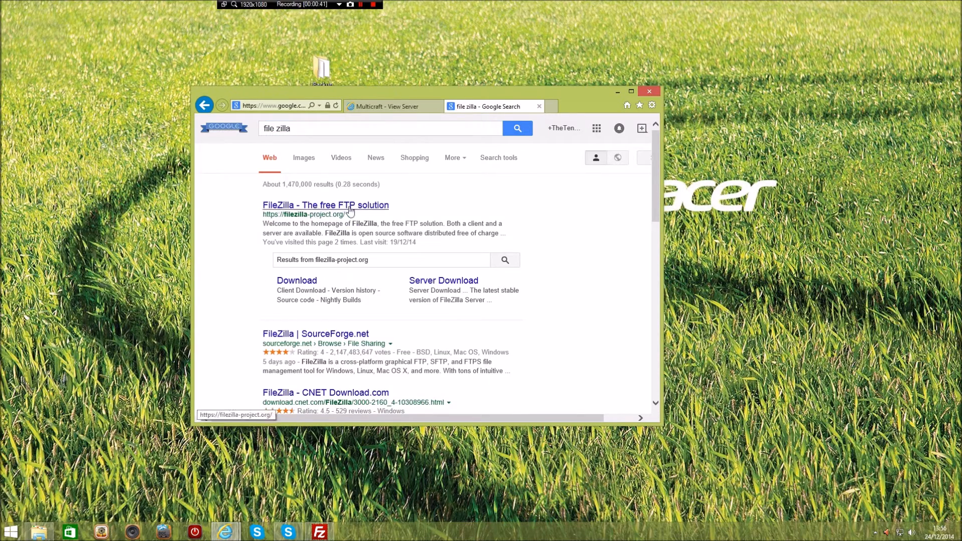
click(348, 207)
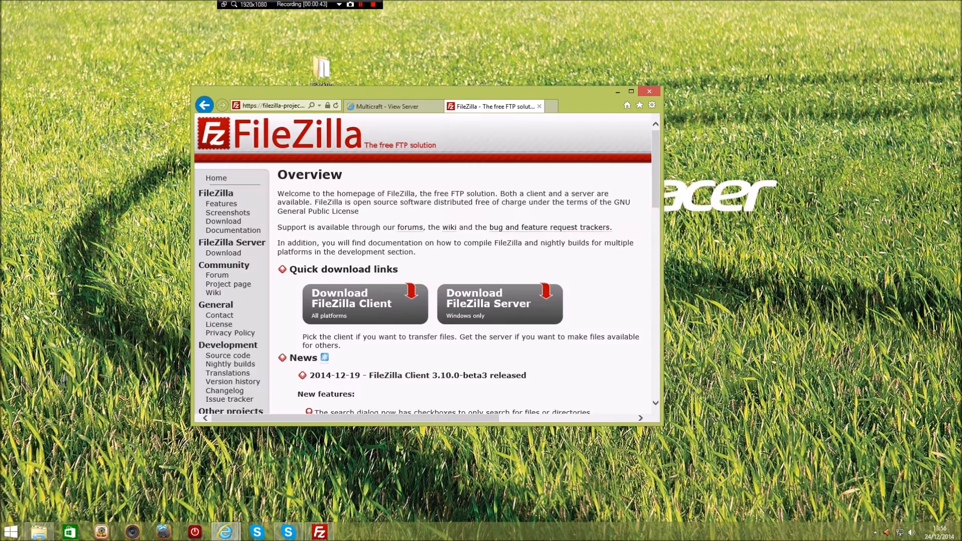
- Review the FileZilla Client download page with its additional download options shown, and close that page
scroll(360, 254, down, 1)
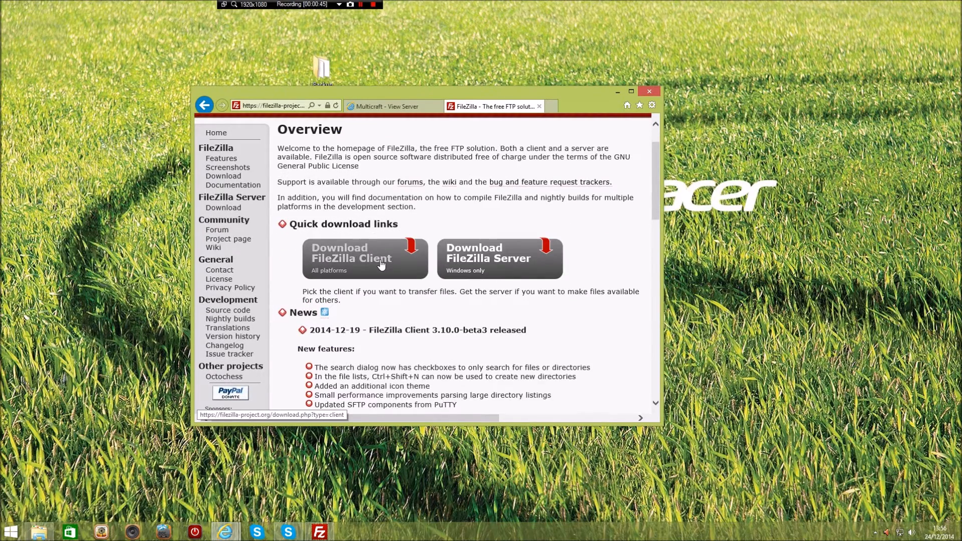
click(380, 264)
scroll(380, 264, down, 1)
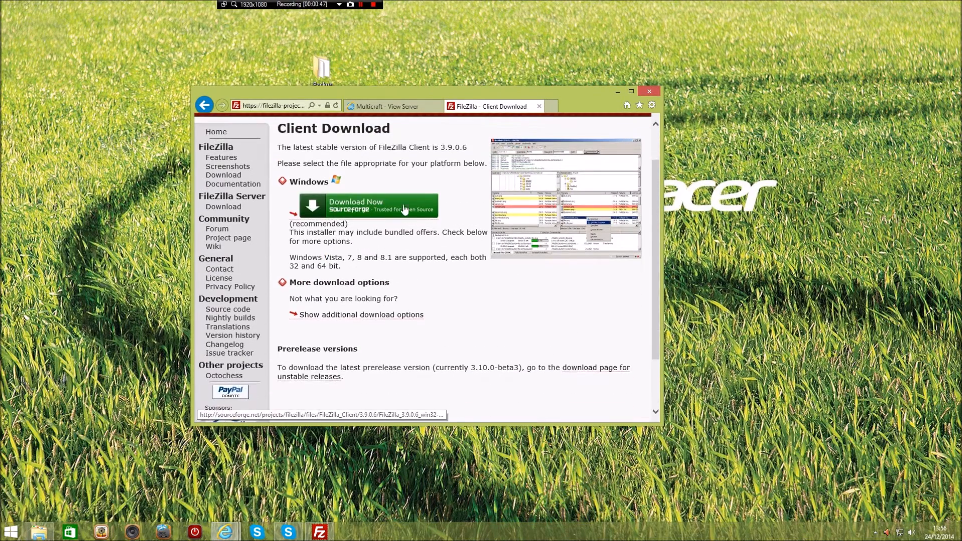
scroll(408, 215, down, 1)
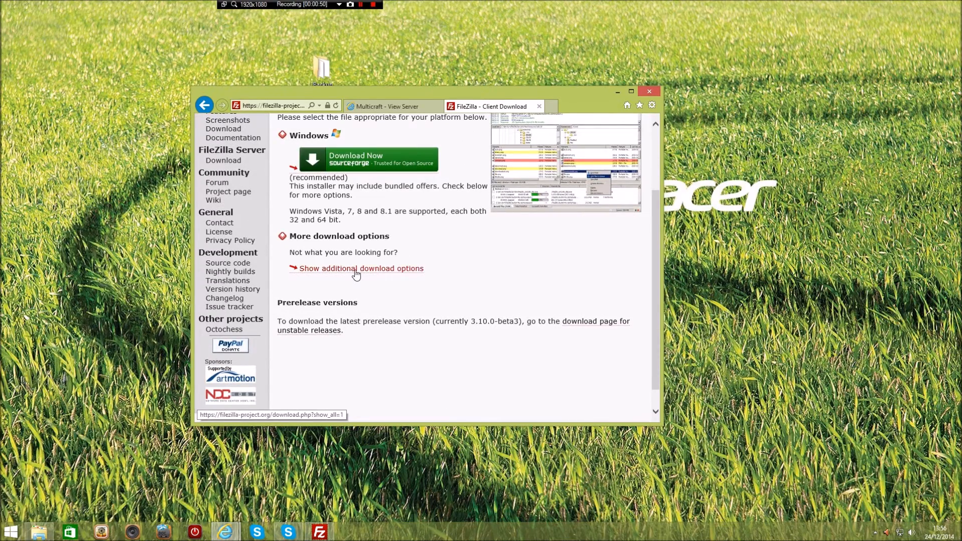
click(354, 271)
scroll(370, 266, down, 1)
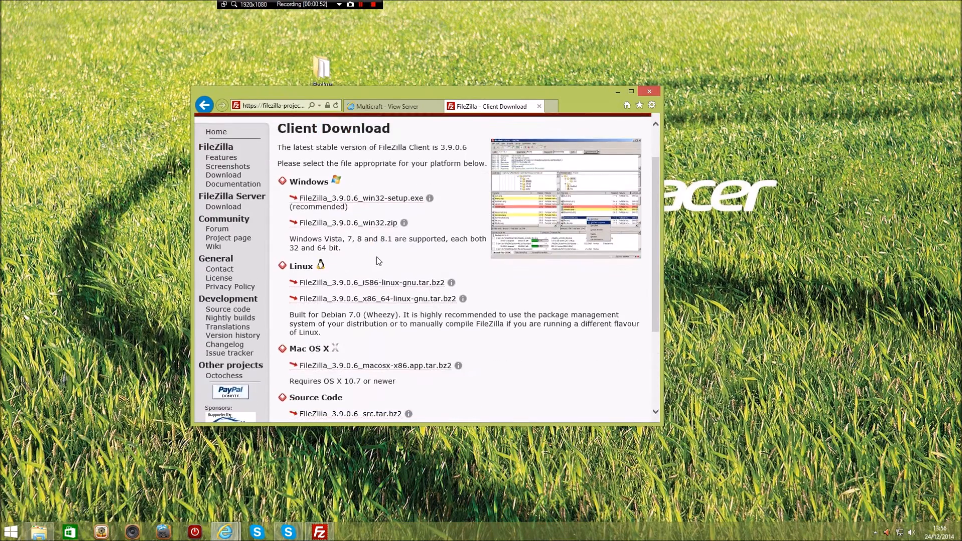
scroll(371, 236, down, 1)
scroll(371, 200, up, 1)
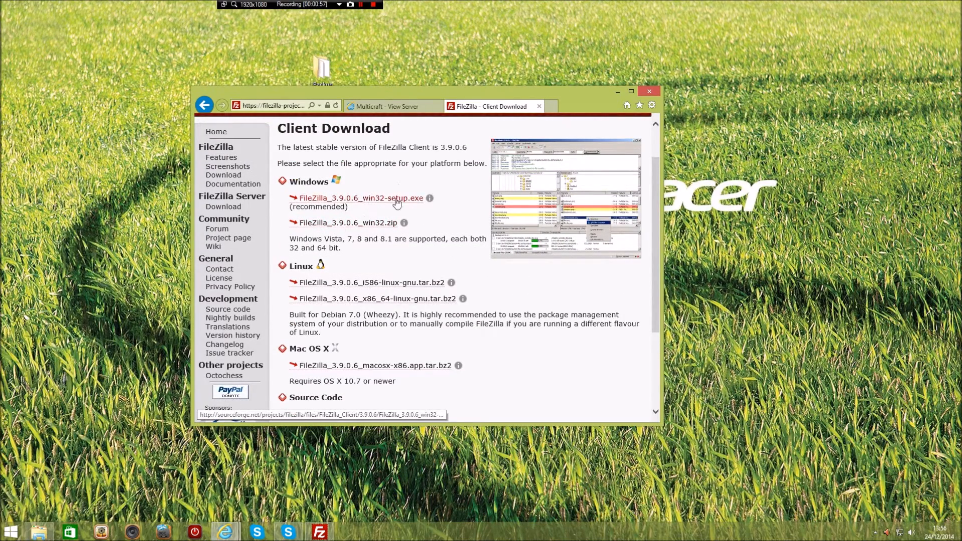
scroll(311, 200, up, 1)
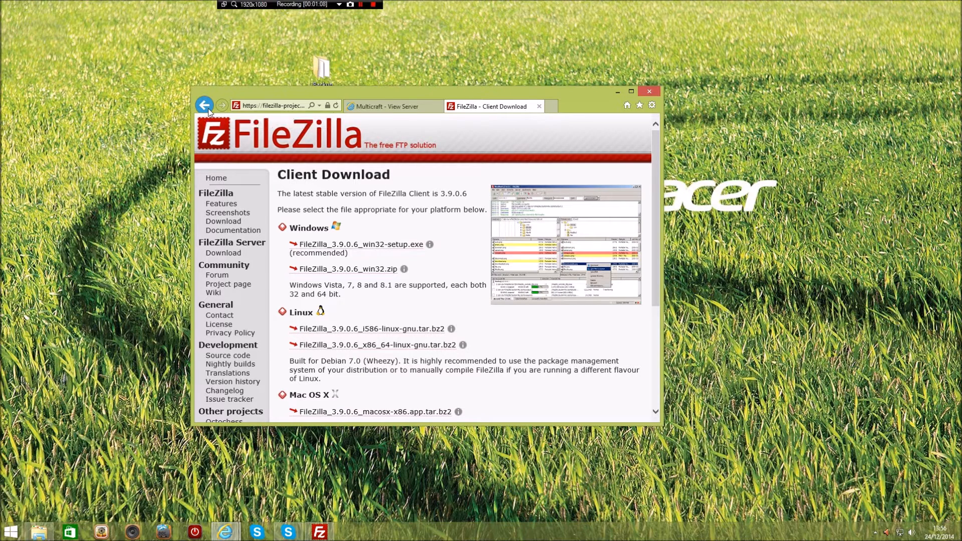
click(539, 106)
- Switch to FileZilla and arrange its window side by side with a narrowed Multicraft browser window
click(322, 533)
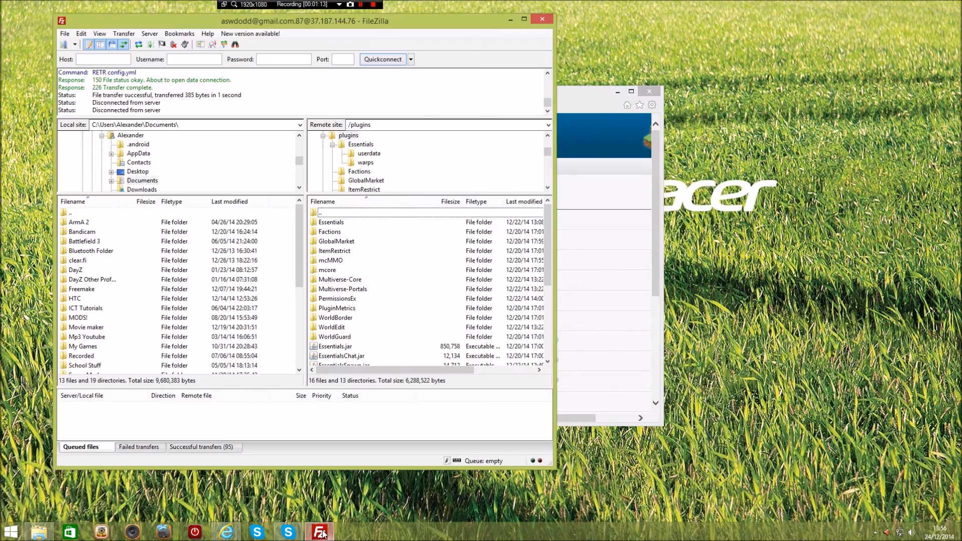
drag(433, 23, 782, 33)
drag(359, 93, 198, 87)
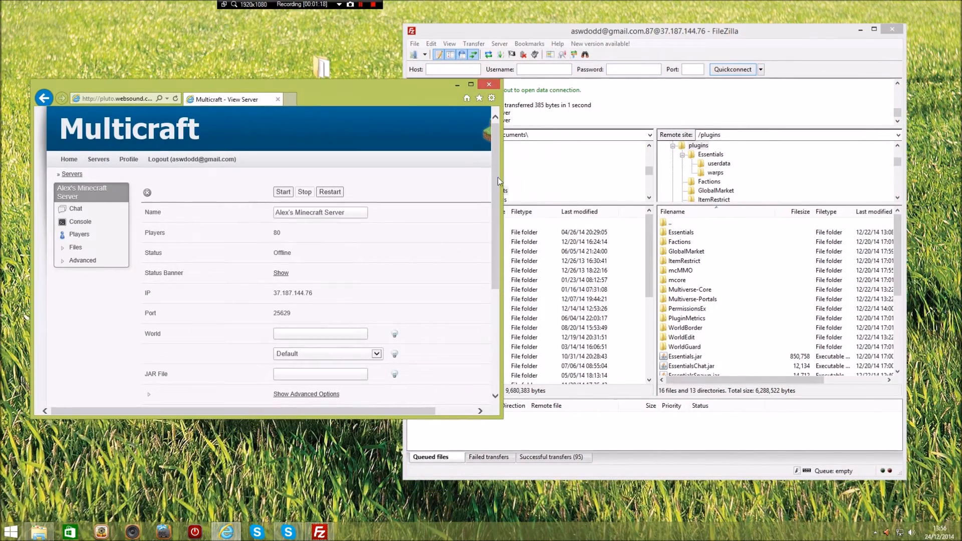
drag(506, 186, 368, 185)
drag(289, 80, 289, 12)
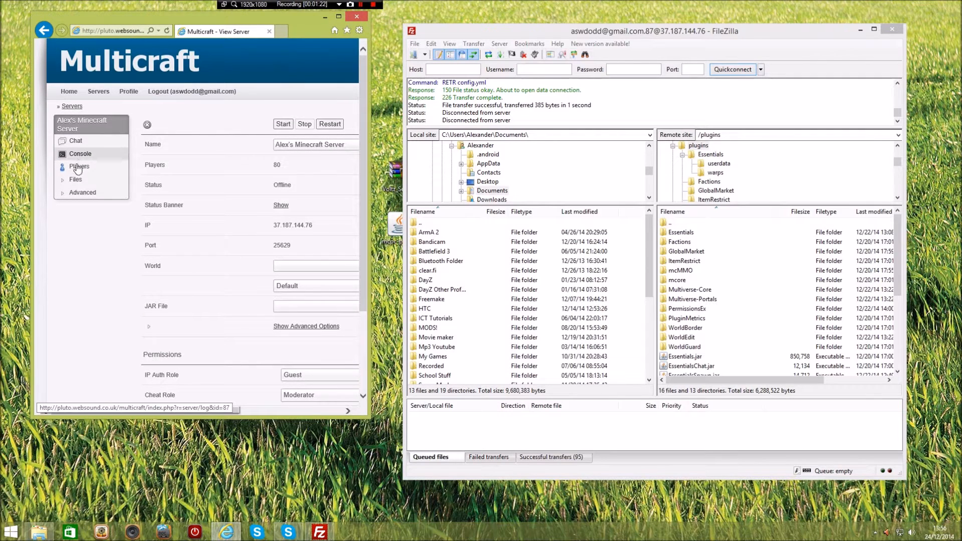
- Examine the server's FTP File Access details in Multicraft against FileZilla's host, port, username and password fields, and return to the server page
click(75, 180)
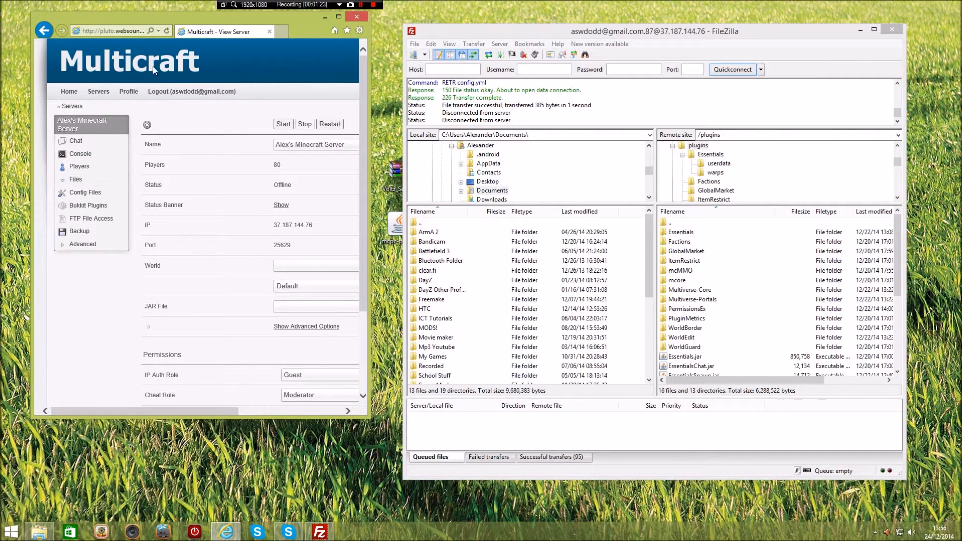
click(90, 219)
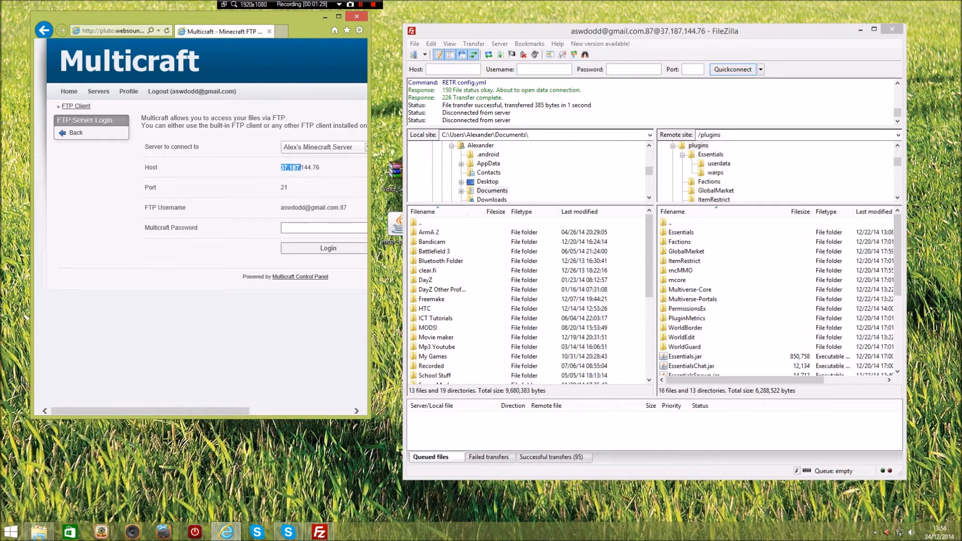
click(440, 68)
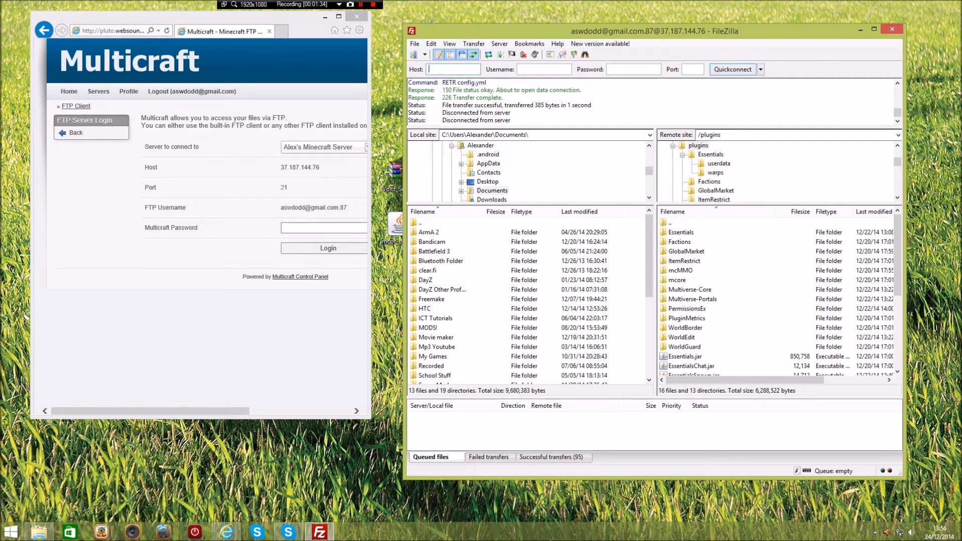
double_click(283, 187)
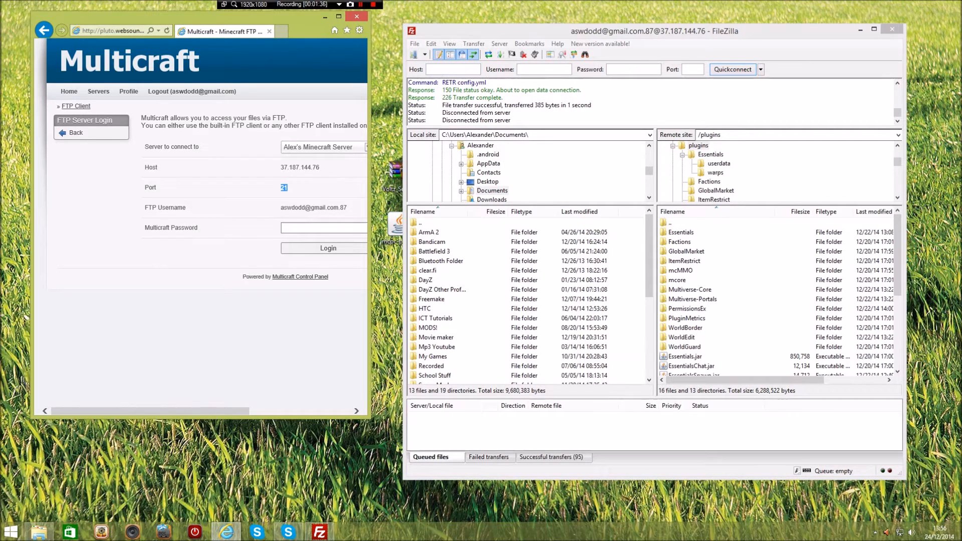
click(692, 69)
drag(276, 208, 350, 209)
click(311, 228)
click(119, 132)
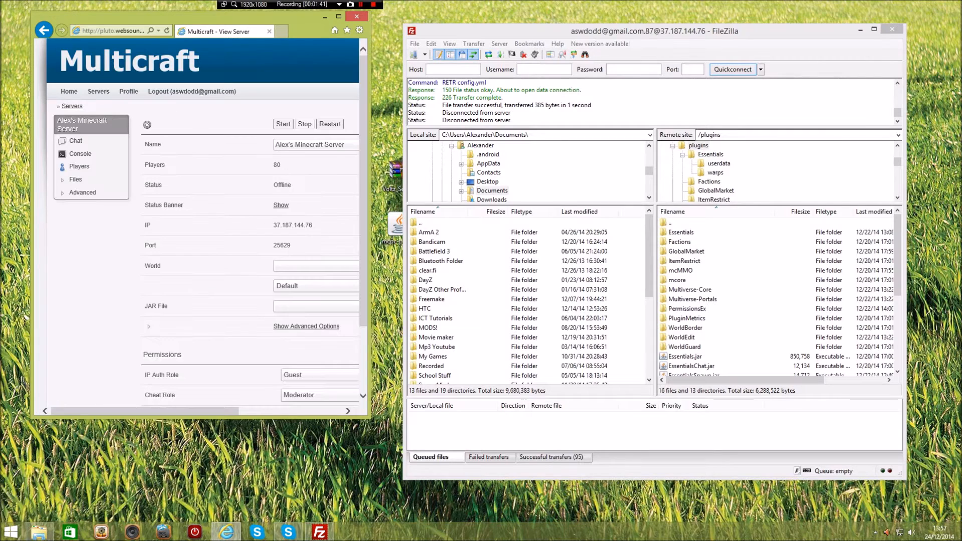
click(621, 70)
- Enlarge the Multicraft browser window to fill the space beside FileZilla
drag(368, 414, 396, 472)
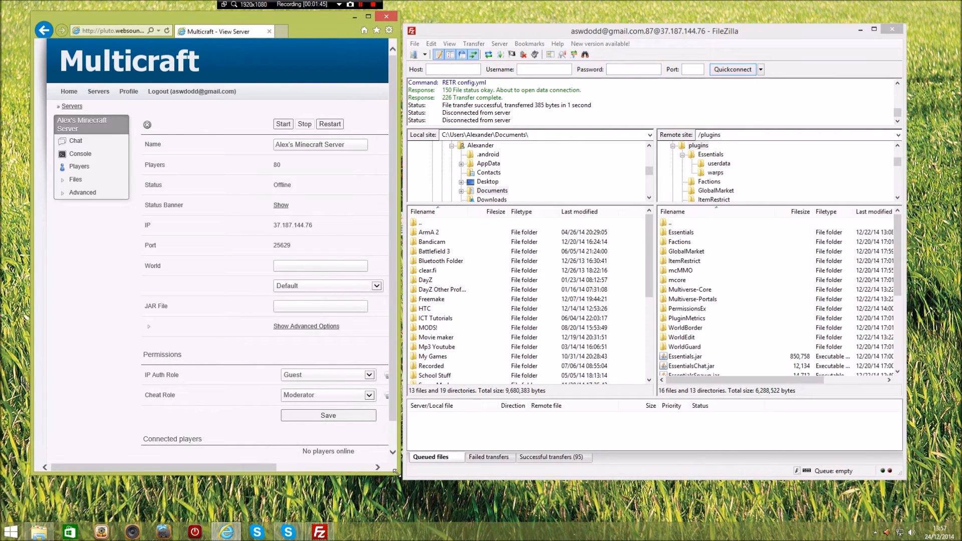
drag(330, 11, 331, 21)
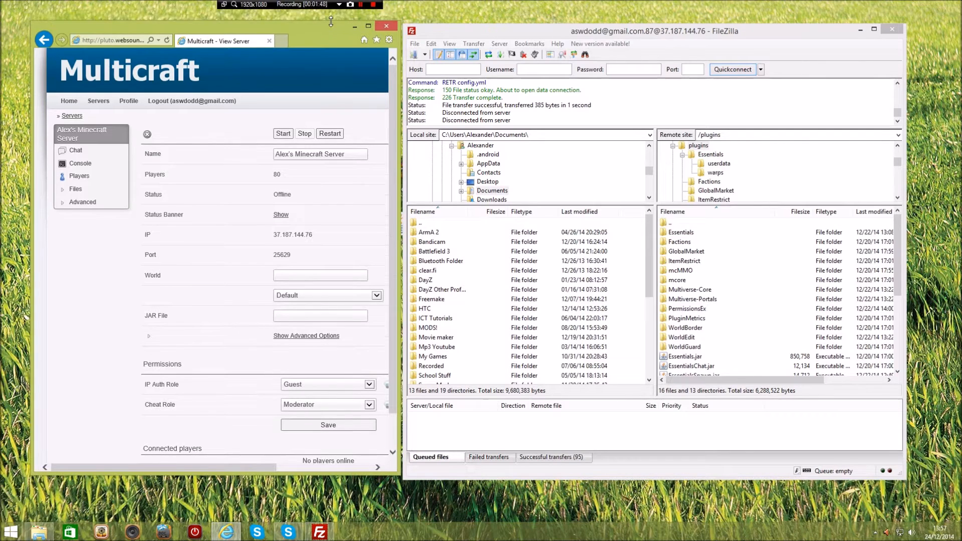
- Go to the remote site's root directory in FileZilla and delete all its files and folders, from config through white-list.txt
click(531, 36)
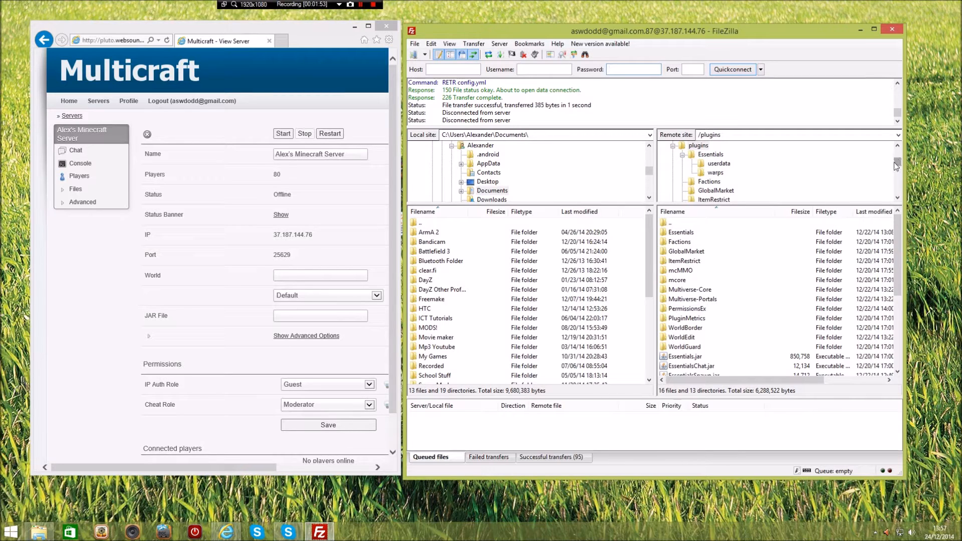
scroll(884, 155, up, 2)
click(681, 145)
click(682, 234)
scroll(699, 251, down, 5)
scroll(697, 255, up, 5)
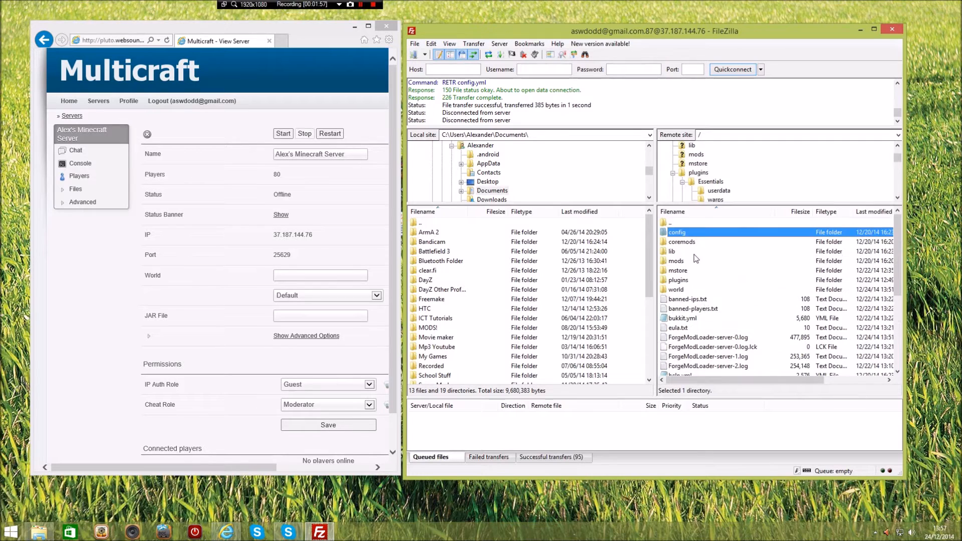
scroll(691, 281, down, 5)
shift+click(697, 367)
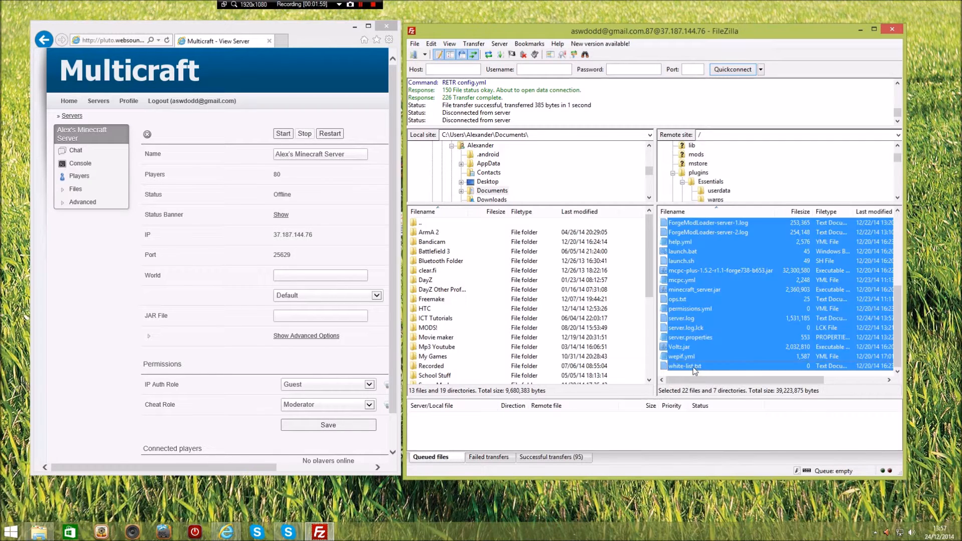
key(Delete)
key(Return)
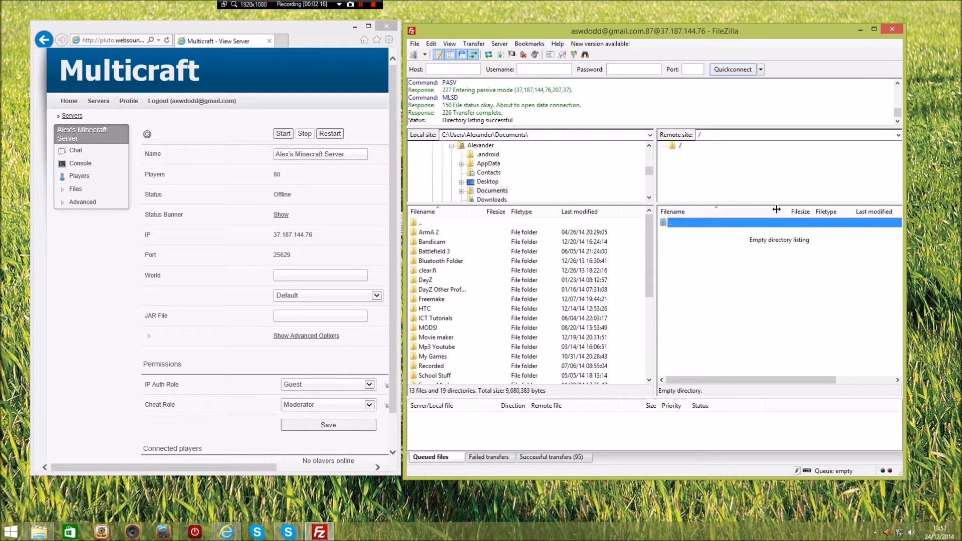
- Move the FileZilla window clear of the desktop files and bring the Multicraft browser window back up
click(354, 26)
click(228, 533)
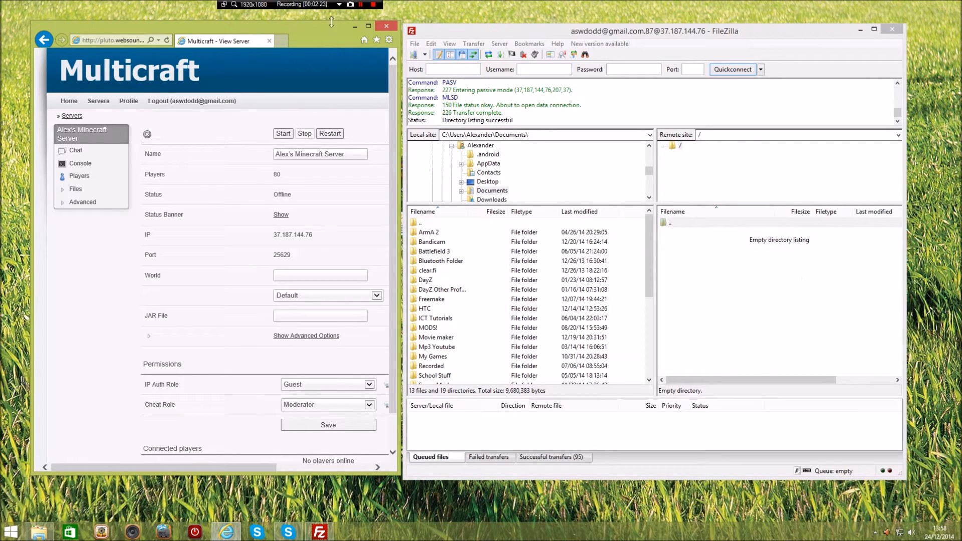
click(354, 28)
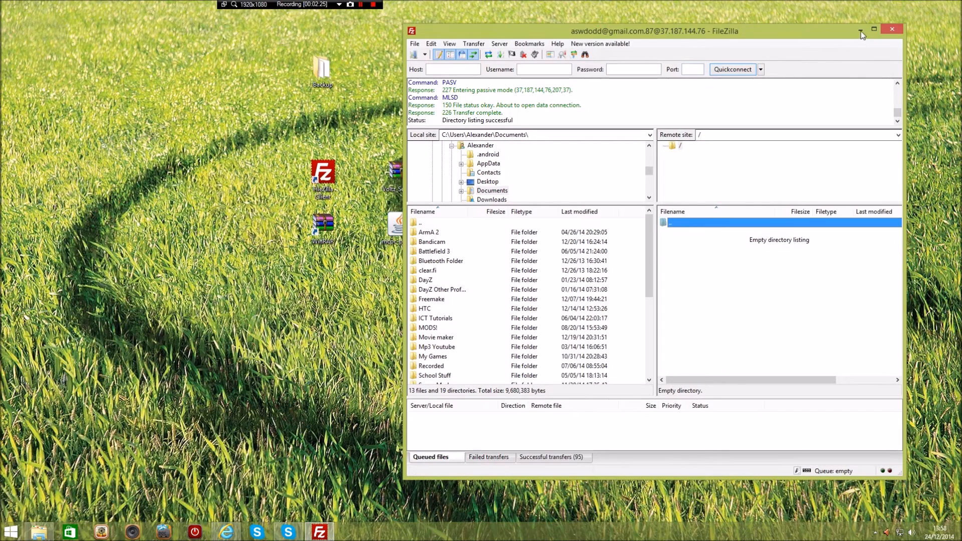
drag(813, 31, 862, 11)
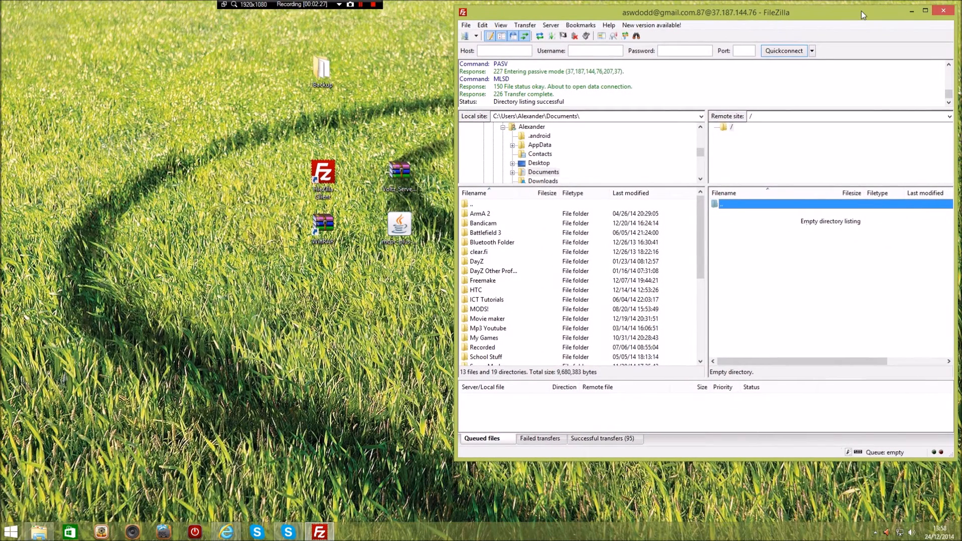
click(231, 533)
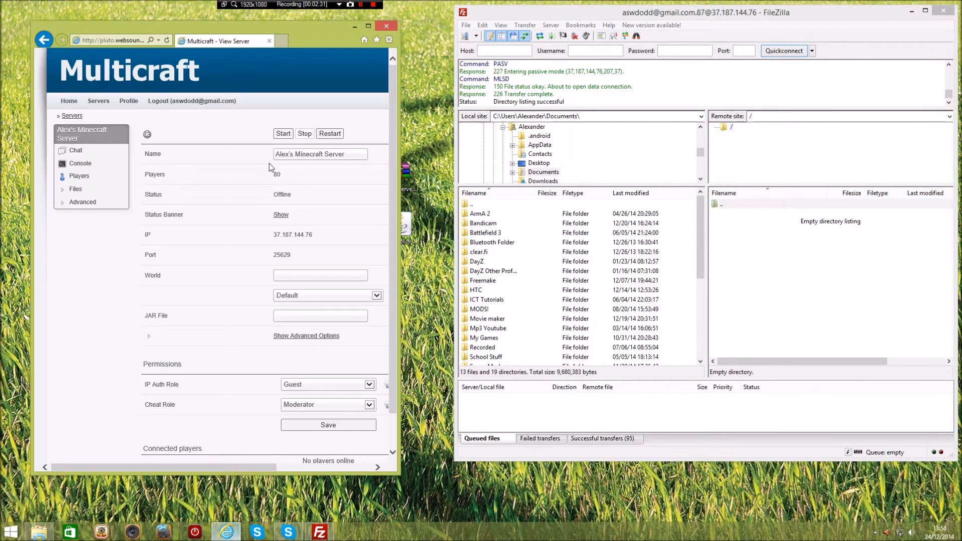
- Search Google for "voltz technic" in a new tab of the maximized browser and open the Voltz page on Technic Platform
click(366, 26)
click(416, 19)
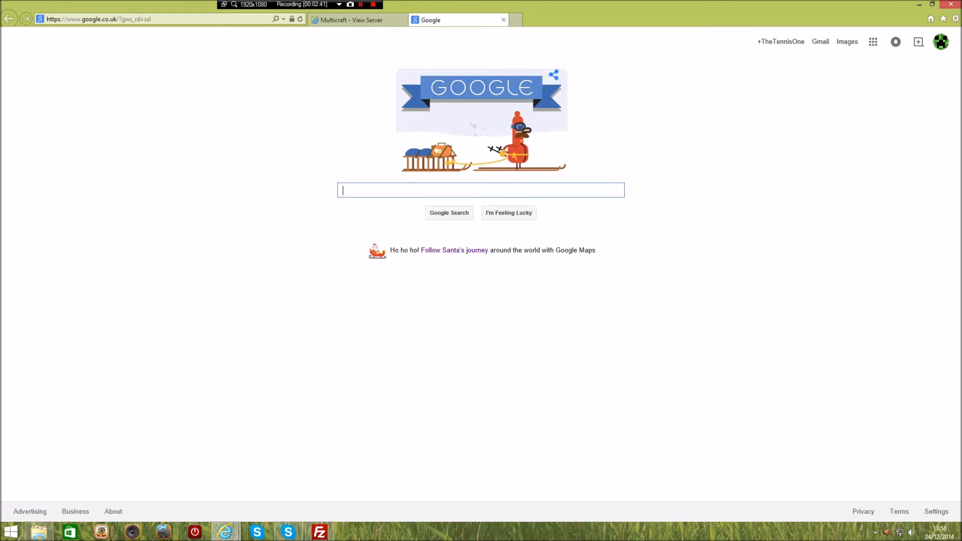
text(voltz te)
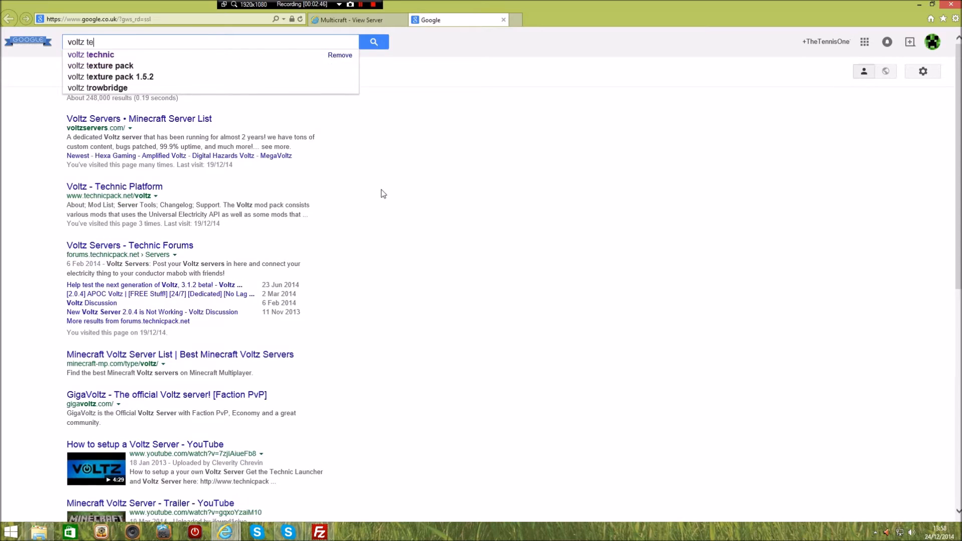
text(chnic)
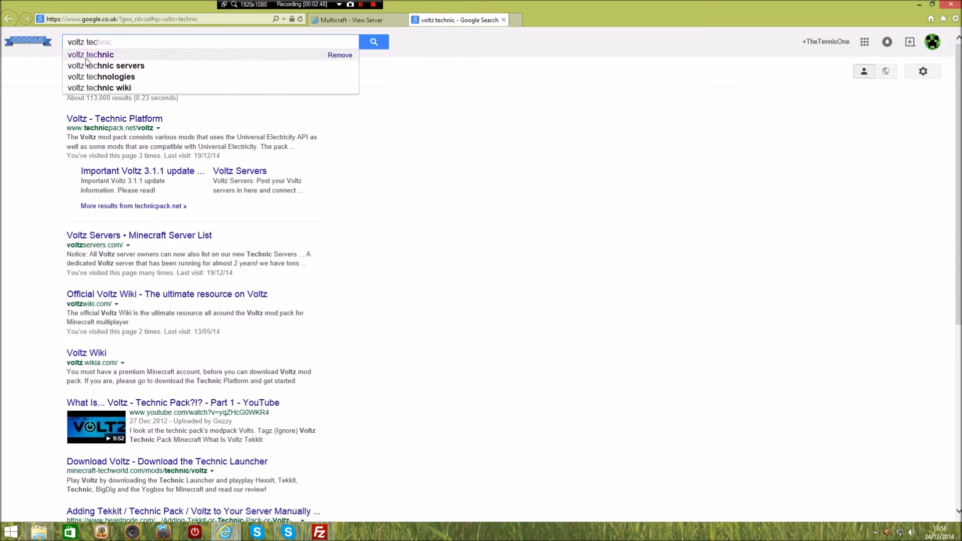
key(Return)
click(132, 121)
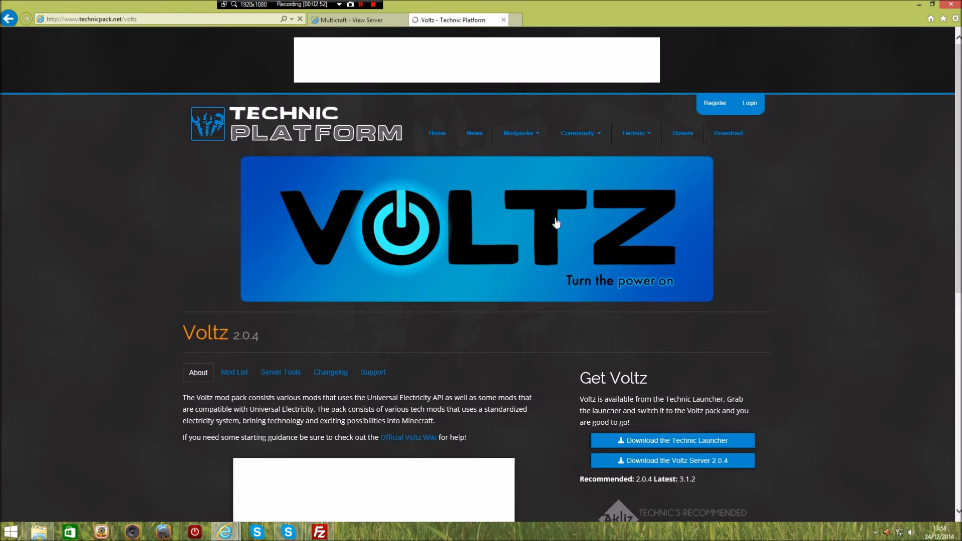
- Examine the Get Voltz section for the Voltz Server 2.0.4 download, and locate the matching server archive on the desktop
scroll(702, 260, down, 1)
scroll(727, 255, down, 2)
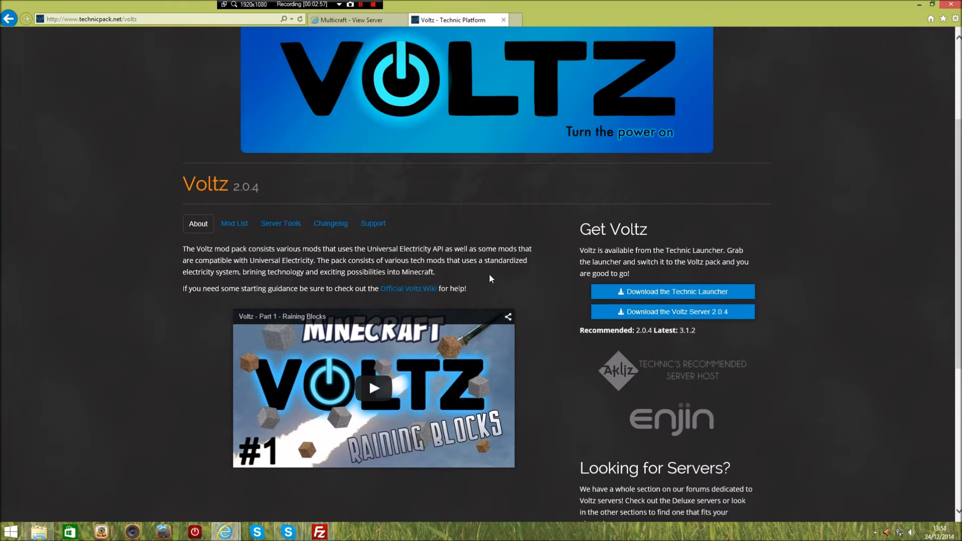
scroll(495, 297, down, 2)
scroll(682, 200, up, 1)
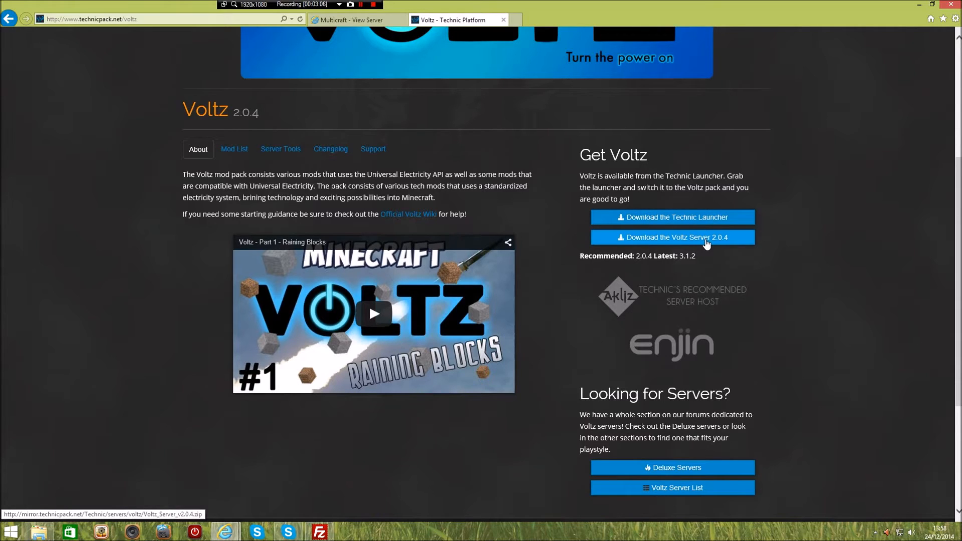
scroll(711, 241, up, 3)
scroll(509, 245, down, 2)
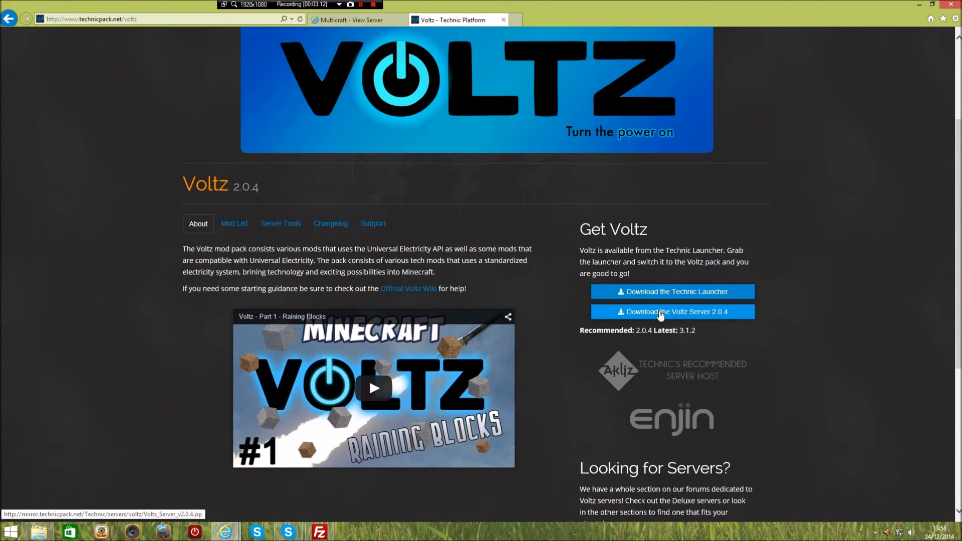
click(919, 4)
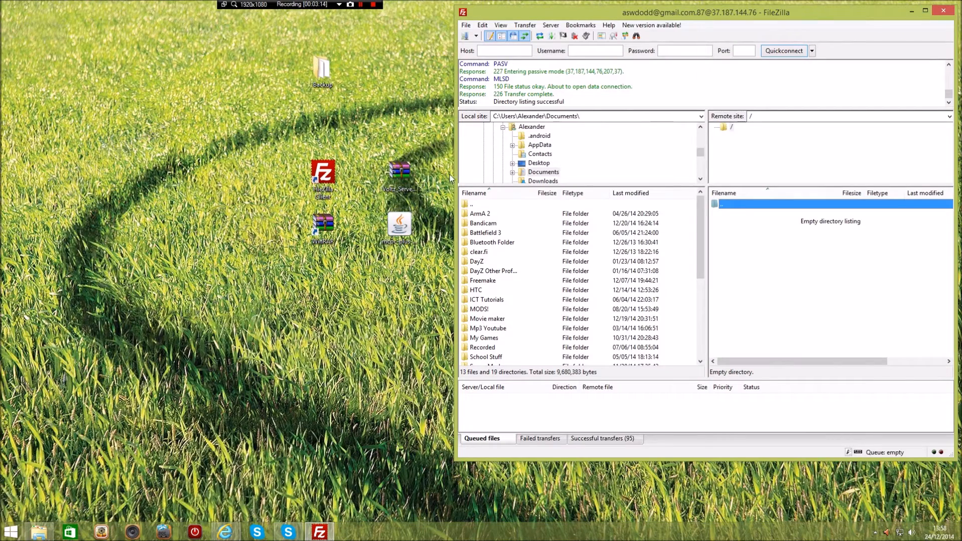
click(399, 173)
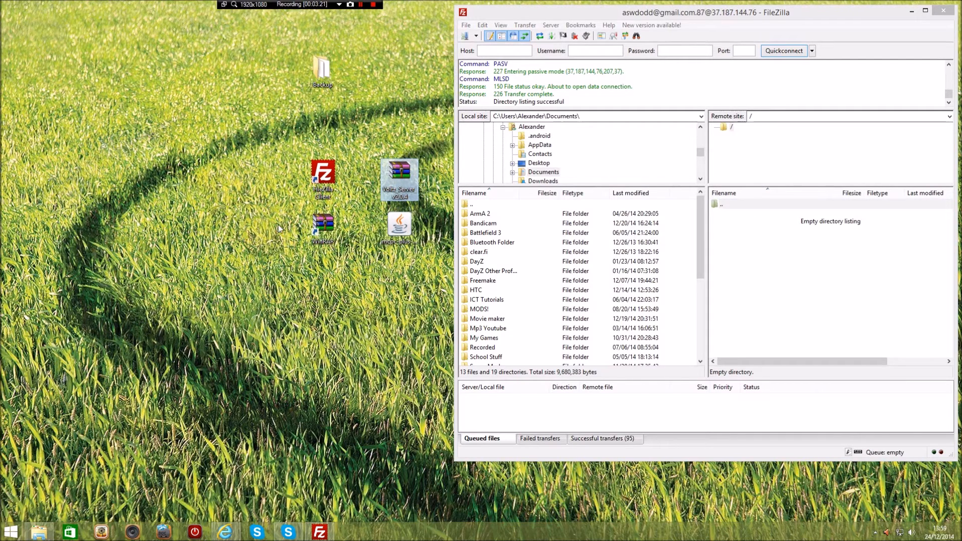
- Search Google for "winrar" in a new browser tab, check the rarlab.com download result, and return to the desktop
drag(291, 208, 355, 248)
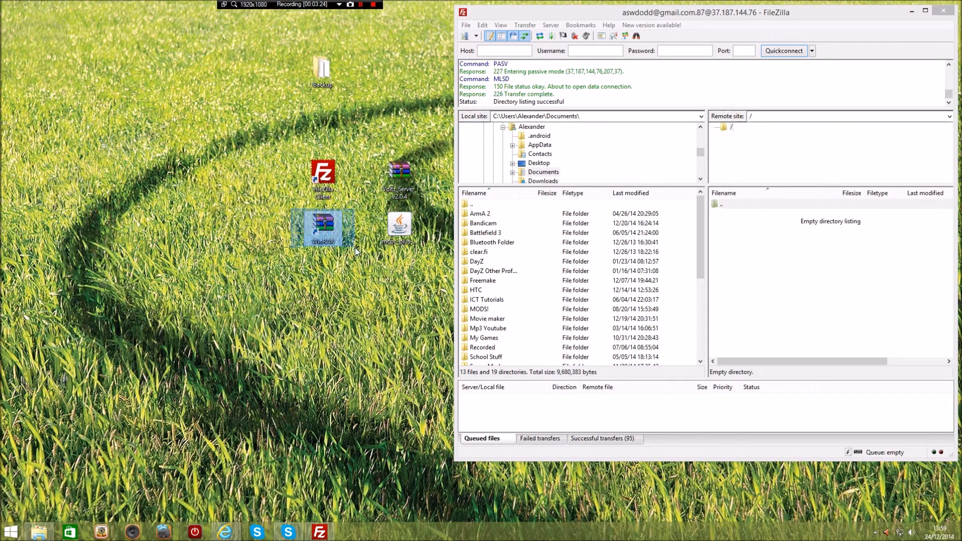
mouse_move(359, 249)
mouse_down()
mouse_move(289, 209)
mouse_move(359, 251)
mouse_up()
click(359, 251)
click(229, 532)
click(266, 485)
click(514, 20)
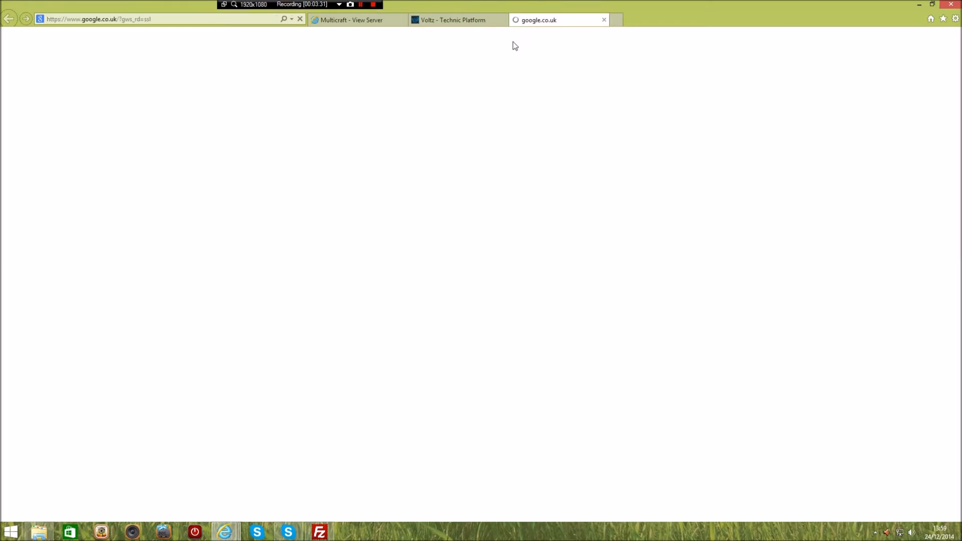
text(winrar)
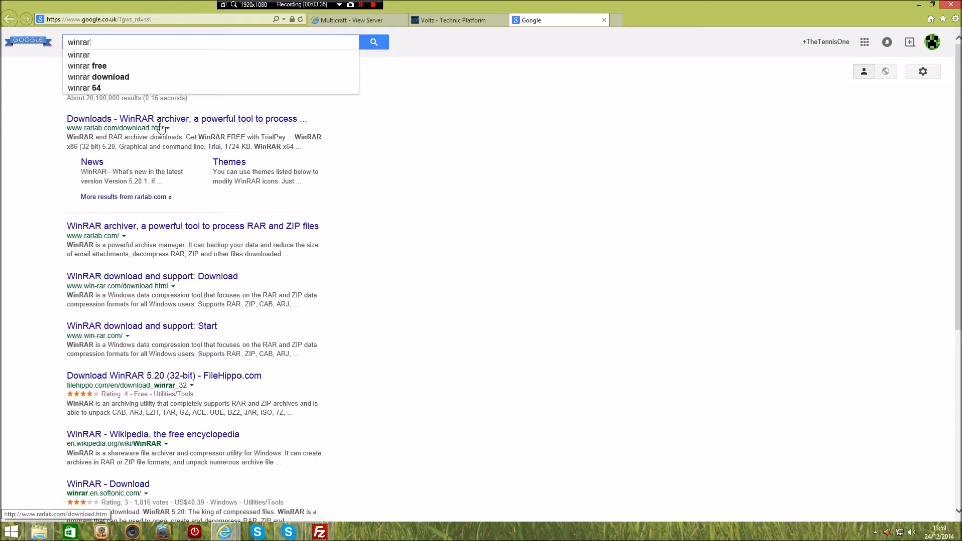
drag(66, 129, 150, 128)
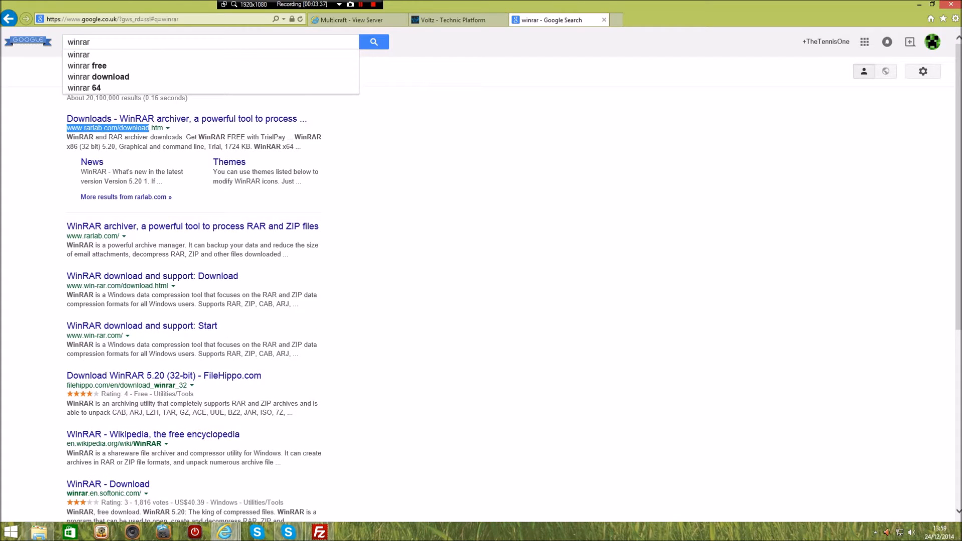
click(366, 172)
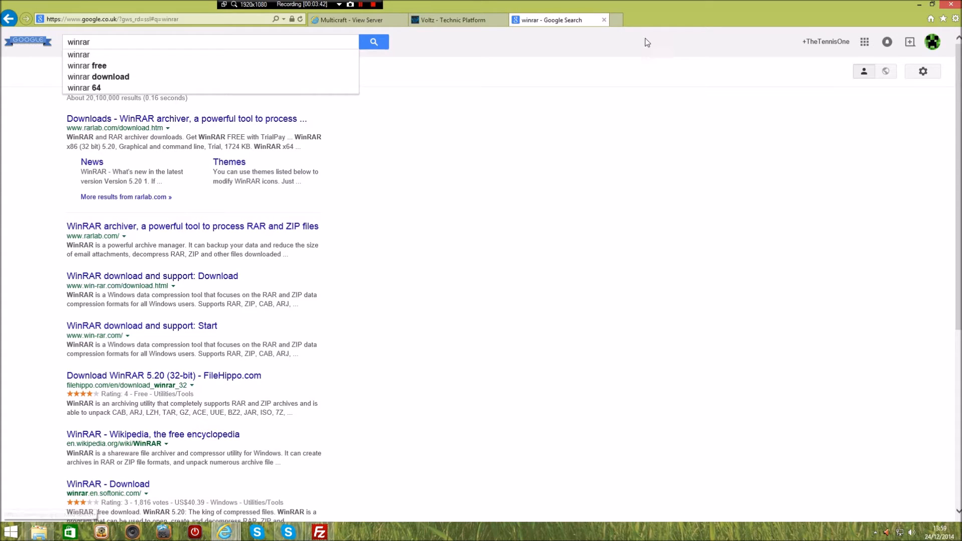
click(603, 20)
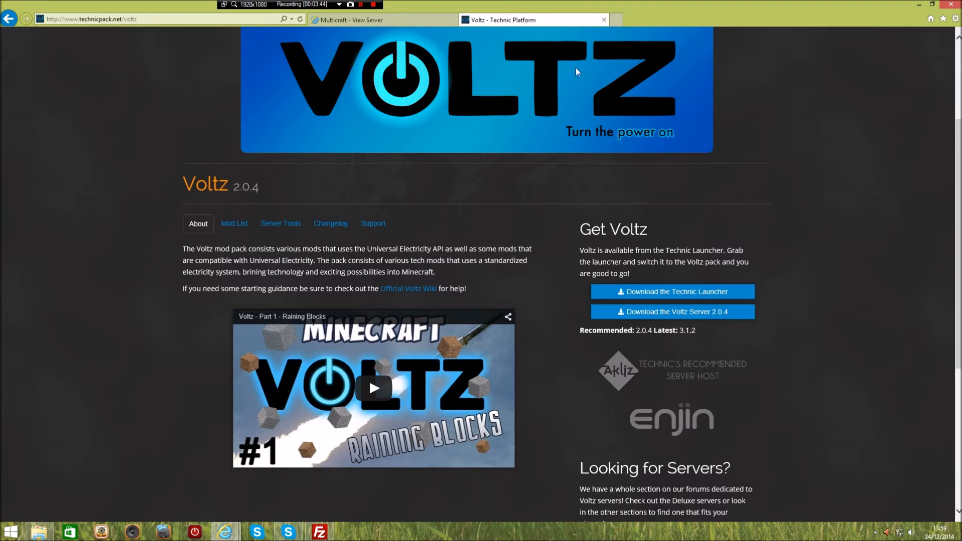
click(913, 4)
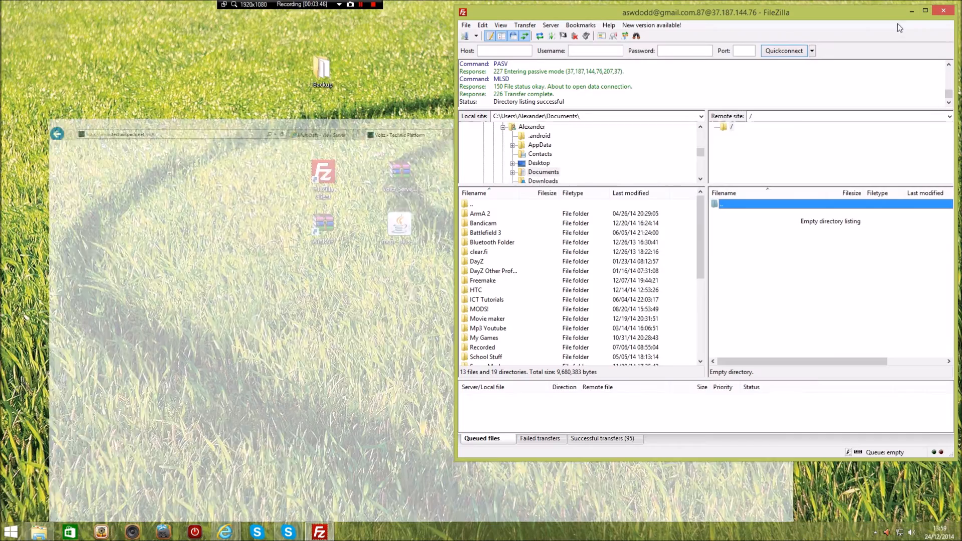
- Open the Voltz_Server_v2.0.4.zip archive from the desktop in WinRAR
double_click(393, 182)
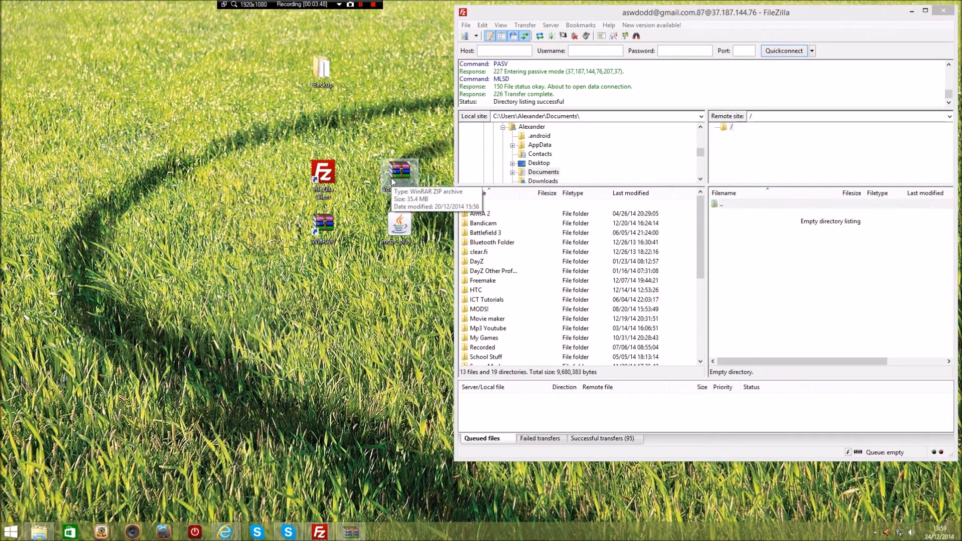
right_click(399, 172)
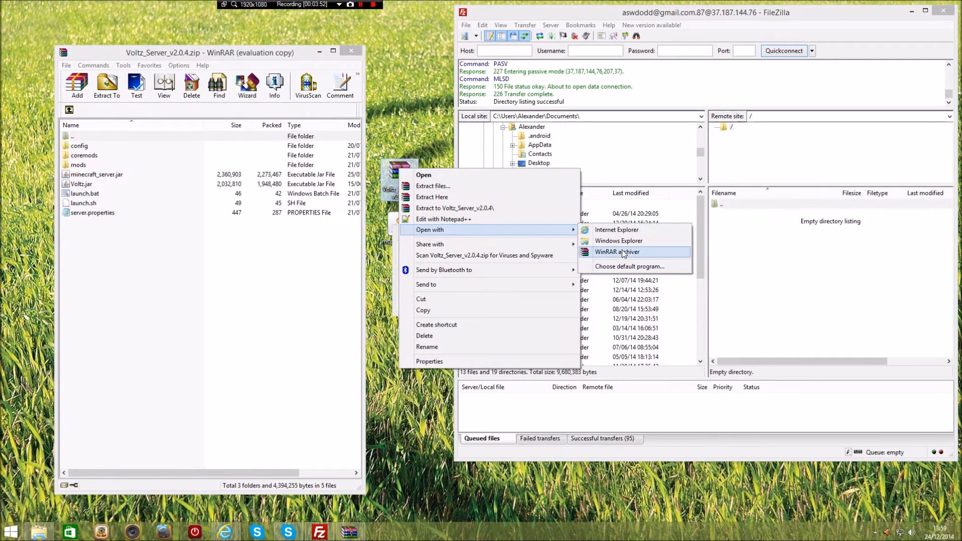
click(501, 197)
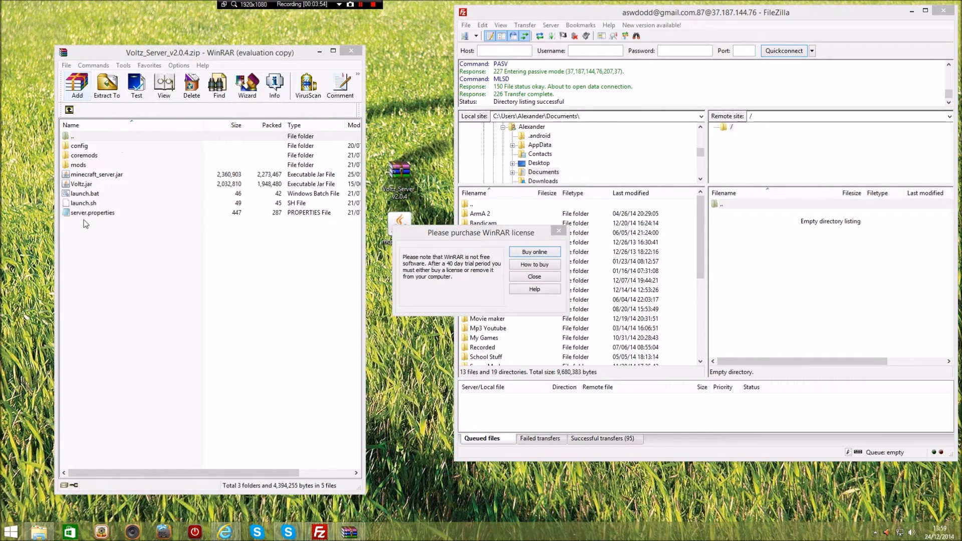
- Upload all files and folders of the Voltz server archive, from config through server.properties, to the remote root directory in FileZilla
drag(115, 274, 103, 147)
click(94, 184)
click(97, 175)
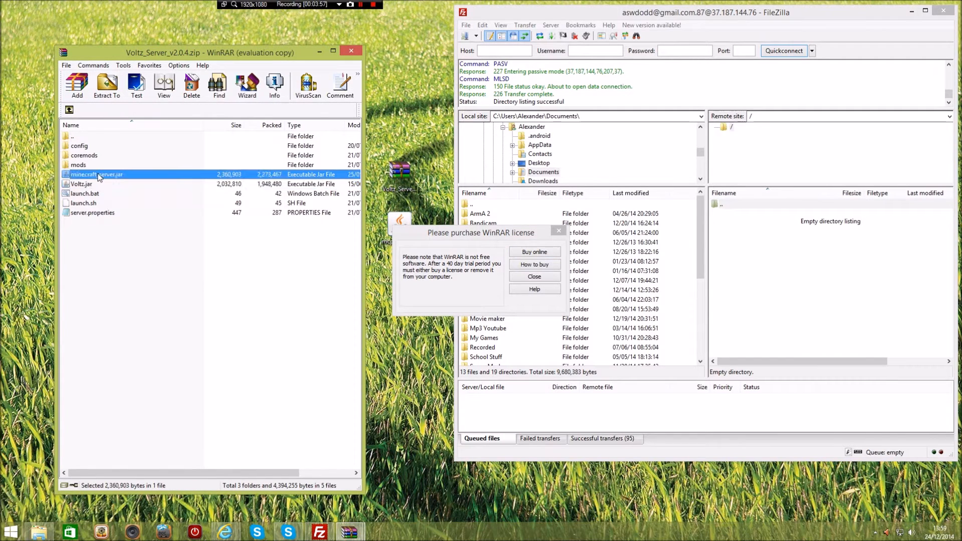
click(104, 195)
click(104, 213)
drag(139, 263, 799, 234)
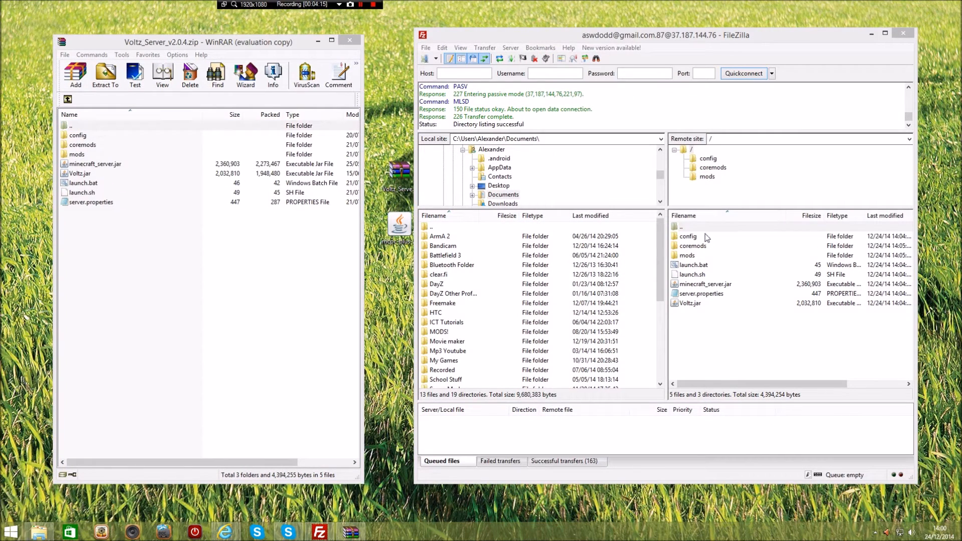
- Check the uploaded files in the remote root directory, close WinRAR, and move FileZilla clear of the desktop files
drag(706, 320, 693, 238)
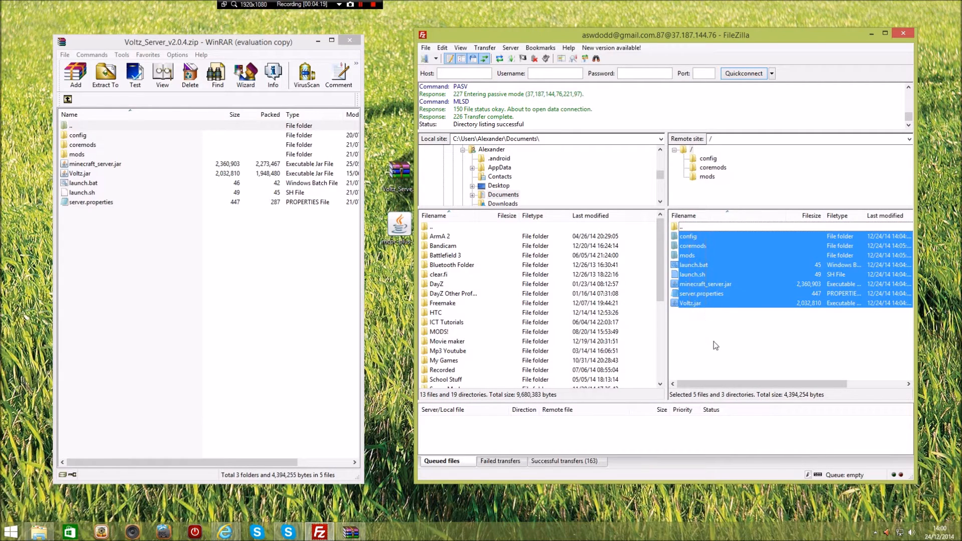
click(714, 341)
click(348, 39)
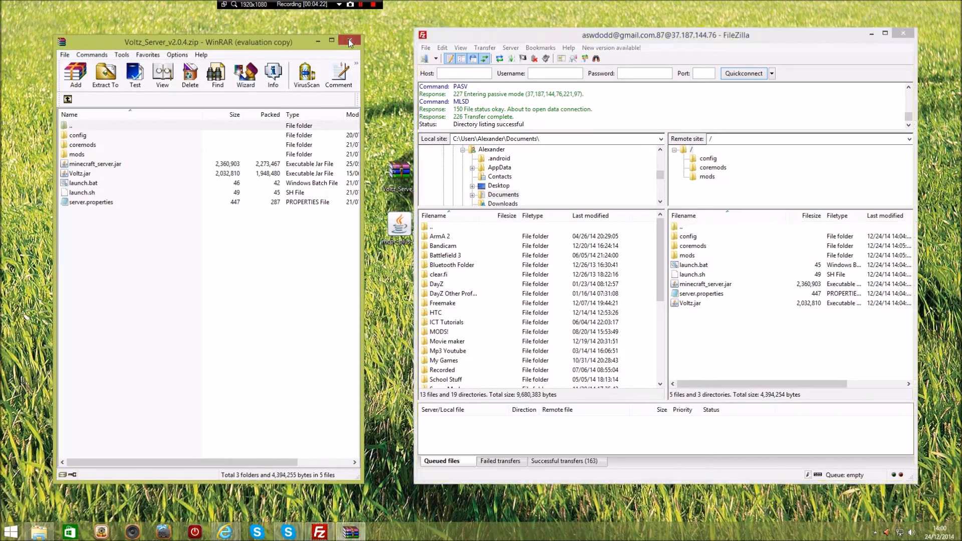
drag(493, 43, 527, 40)
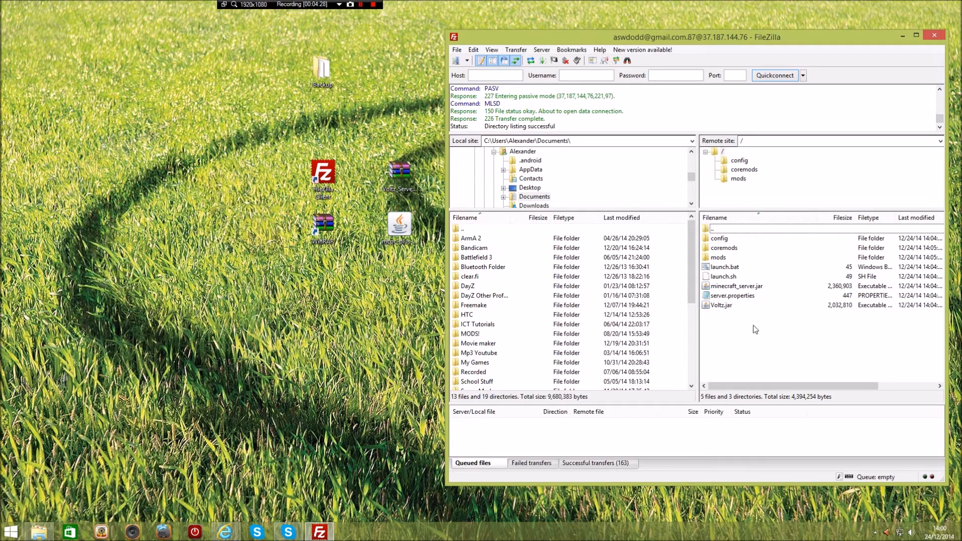
- Upload mcpc-plus-1.5.2-r1.1-forge738-b653.jar from the desktop to the remote root directory in FileZilla
click(392, 228)
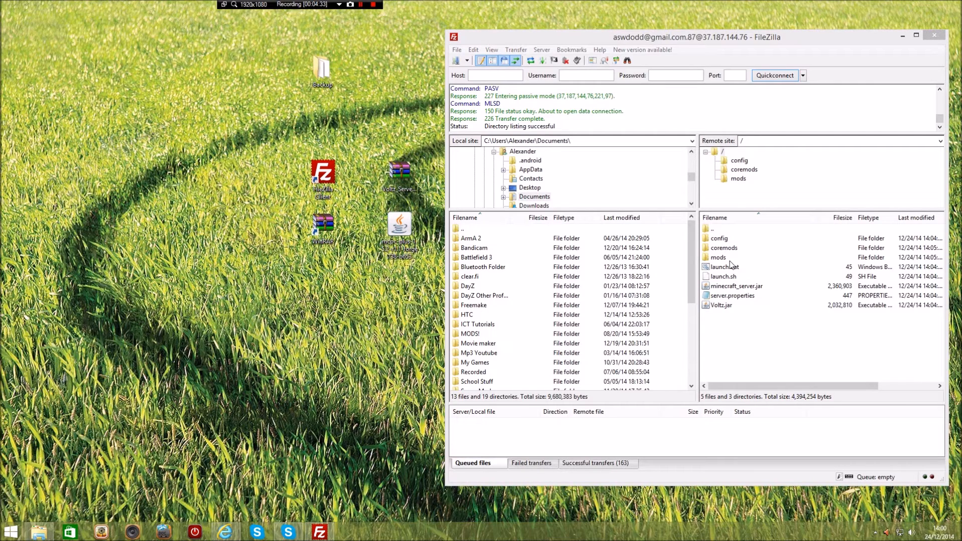
click(400, 229)
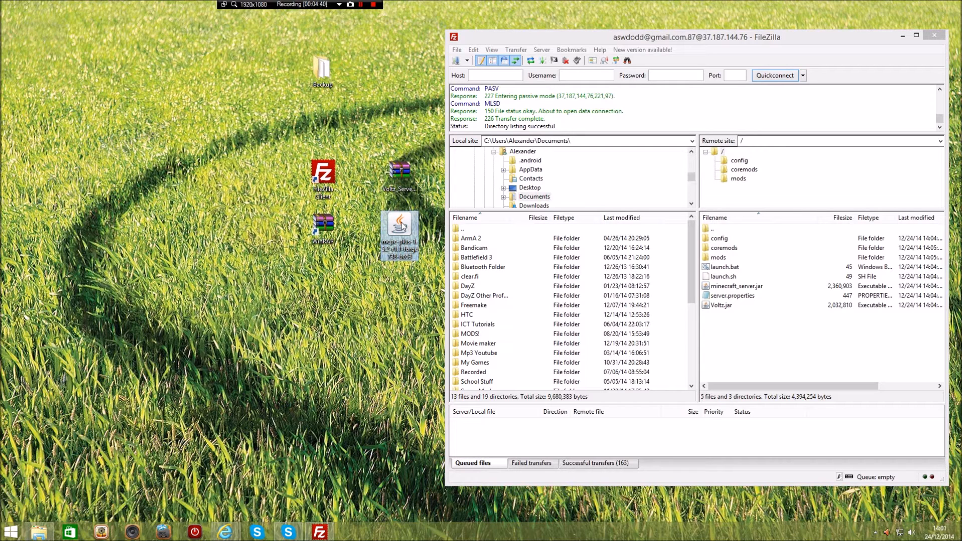
drag(403, 228, 407, 228)
drag(370, 199, 434, 278)
drag(404, 229, 769, 332)
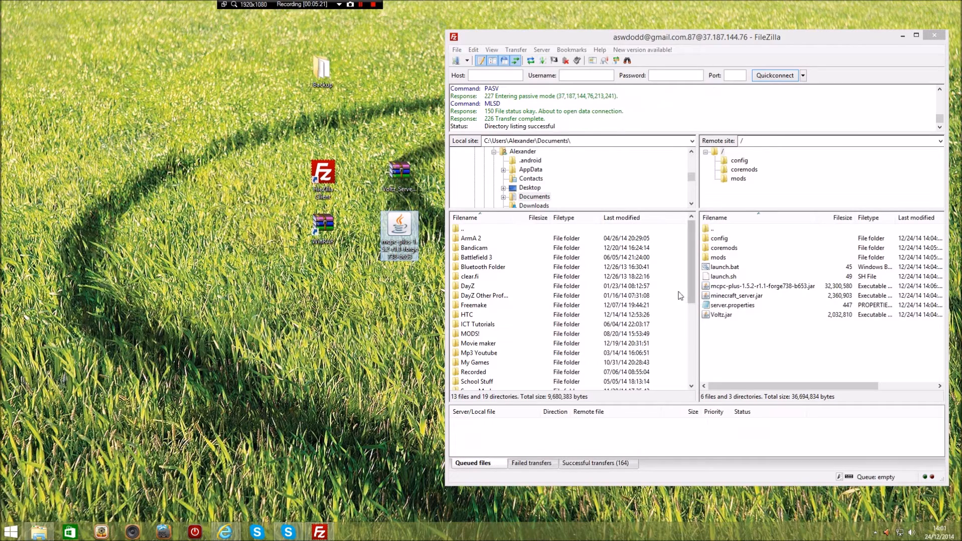
- Copy the name of the mcpc-plus JAR file on the desktop without renaming it
click(356, 244)
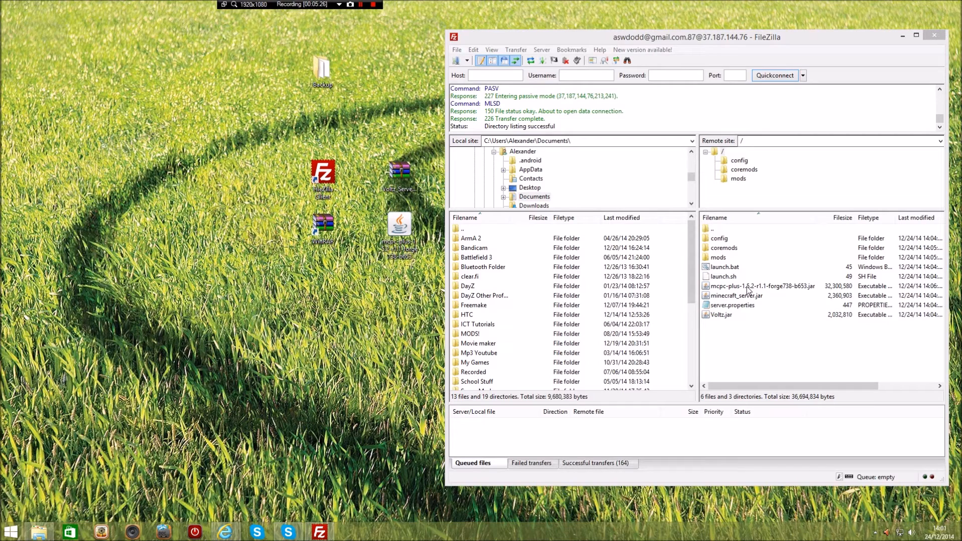
click(407, 254)
key(F2)
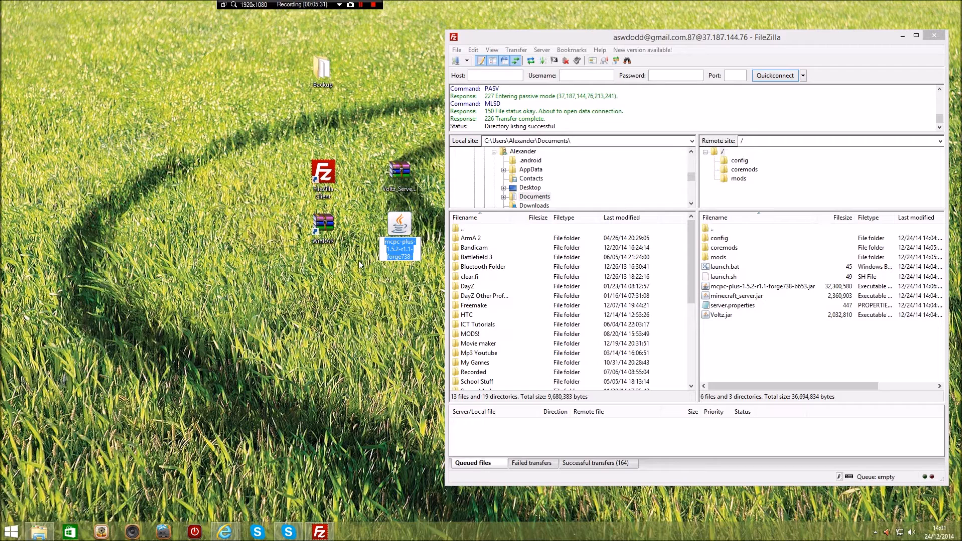
click(385, 290)
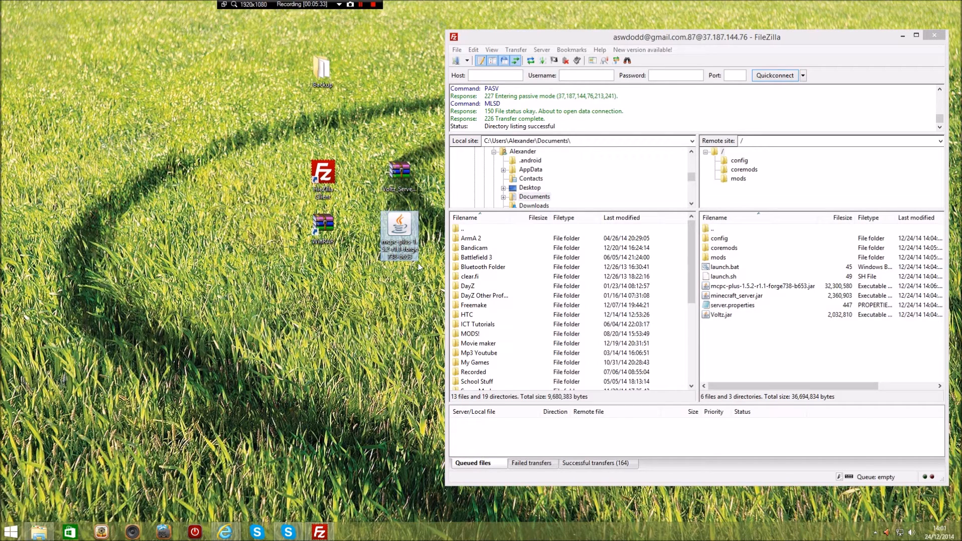
click(723, 316)
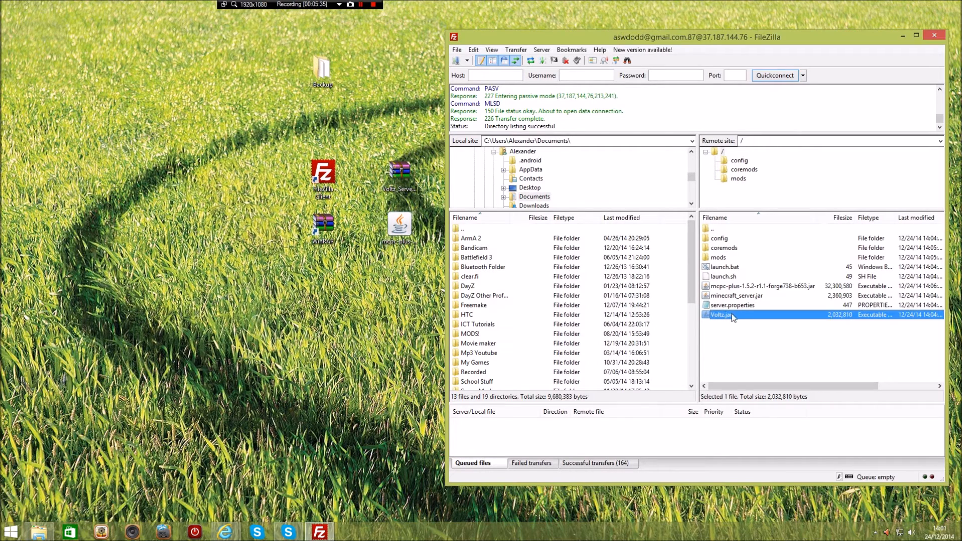
- Switch to the Multicraft server page and place its browser window beside FileZilla
click(225, 531)
click(170, 481)
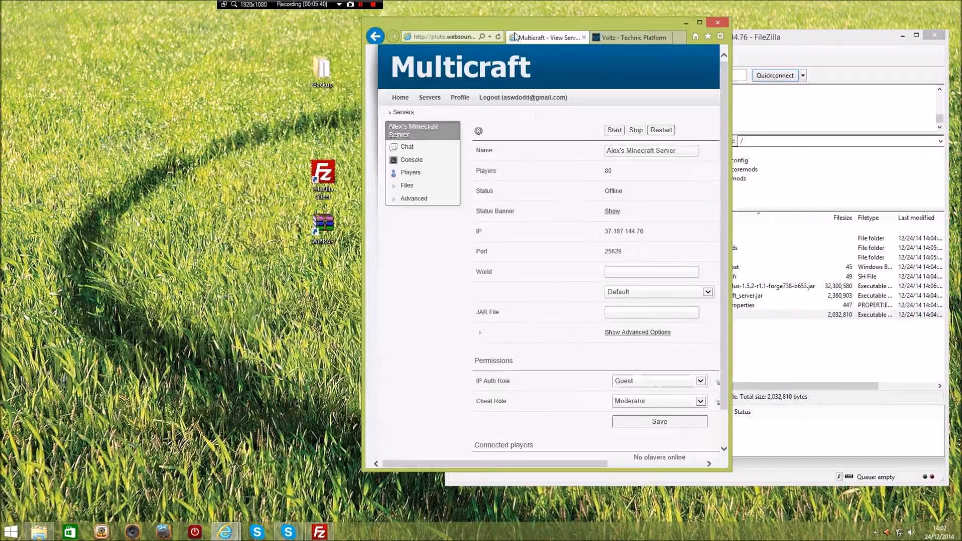
drag(515, 36, 220, 46)
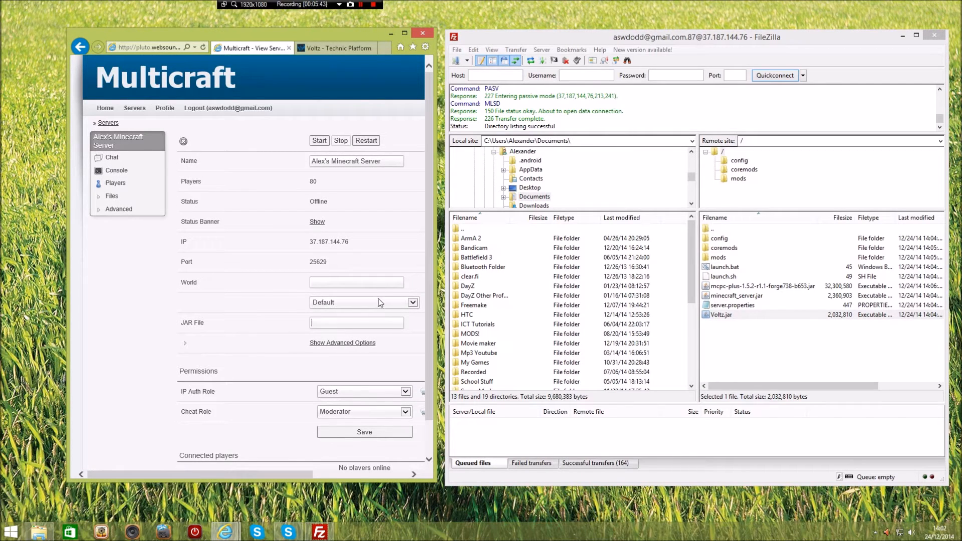
- Set the server's JAR File to mcpc-plus-1.5.2-r1.1-forge738-b653.jar by pasting the copied name and appending .jar
key(ctrl+v)
click(334, 322)
drag(330, 323, 419, 324)
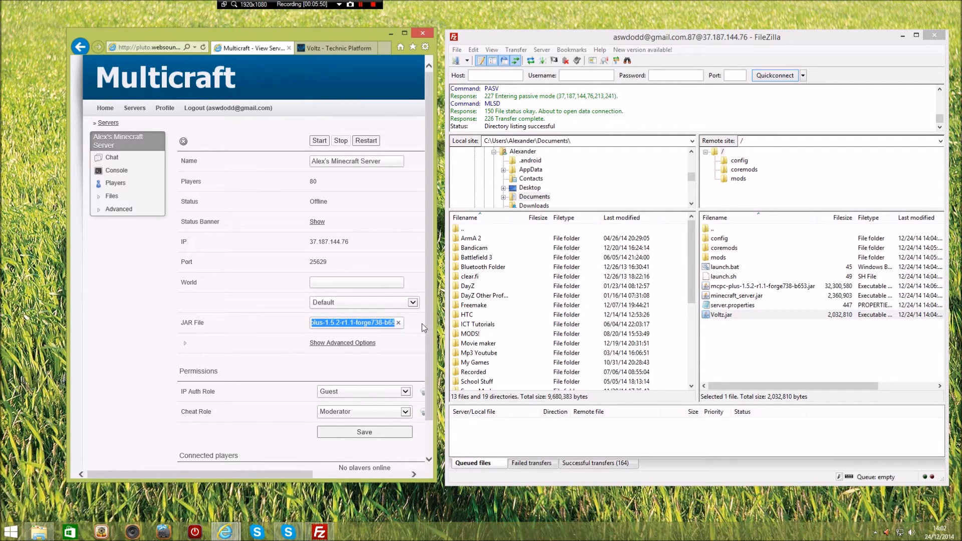
click(394, 324)
text(.jar)
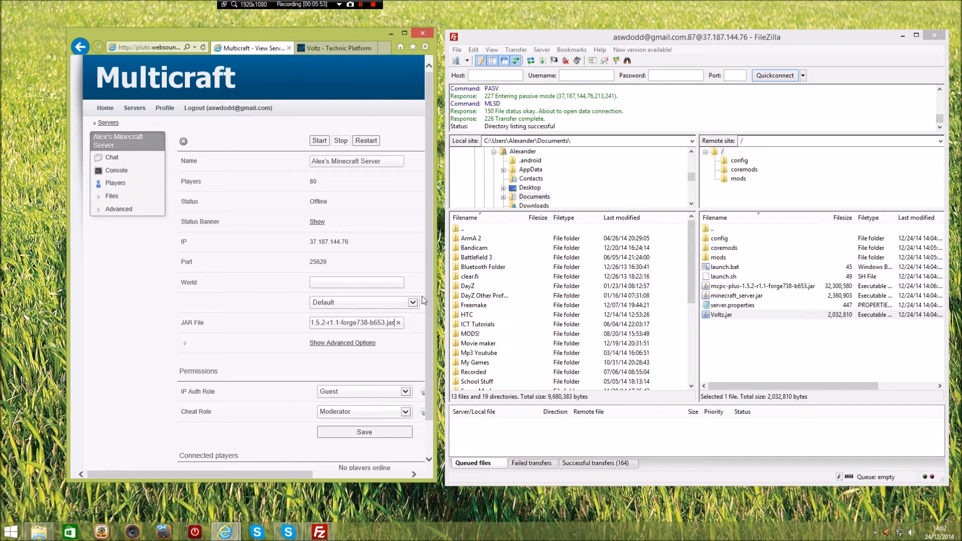
- Save the server settings with the newly entered JAR File name
click(370, 432)
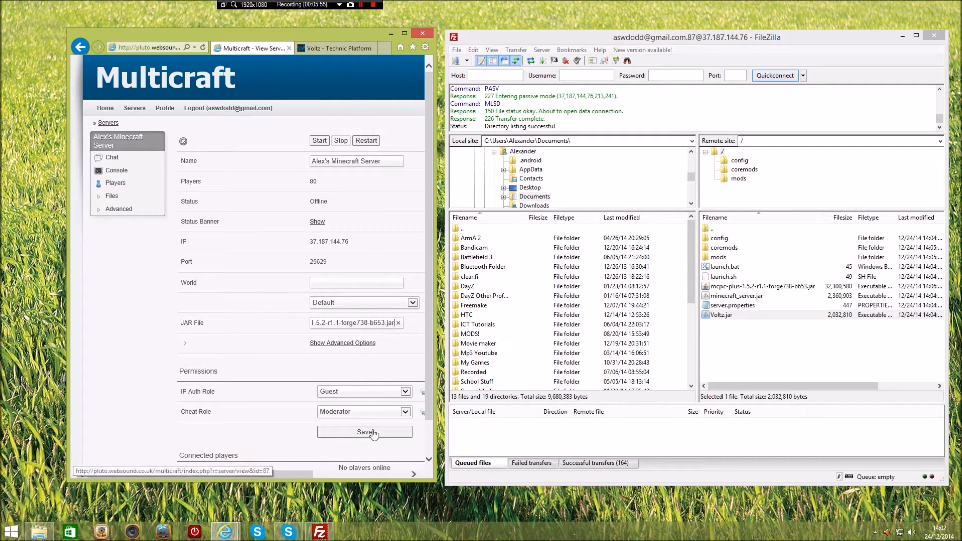
- Replace the server's JAR File entry with Voltz and save the settings
drag(311, 324, 441, 335)
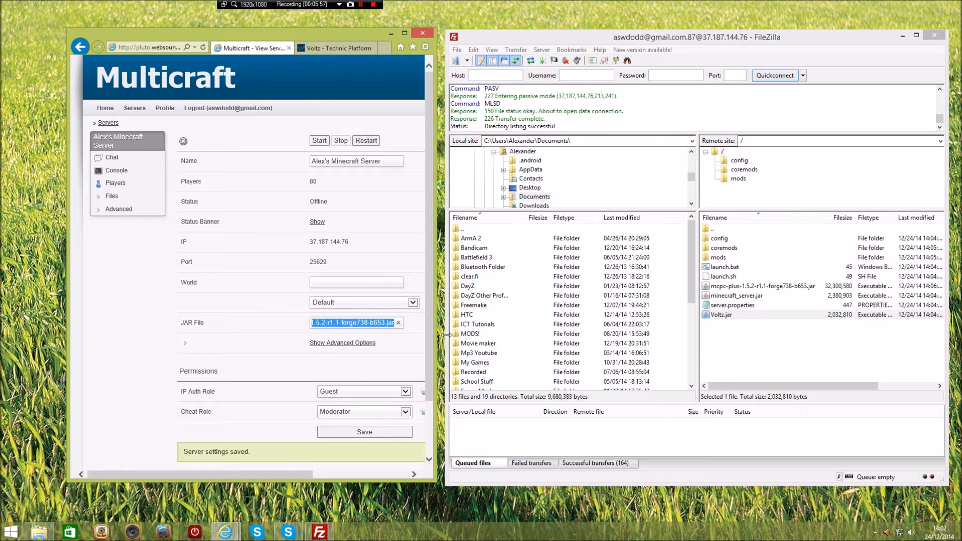
text(Voltz)
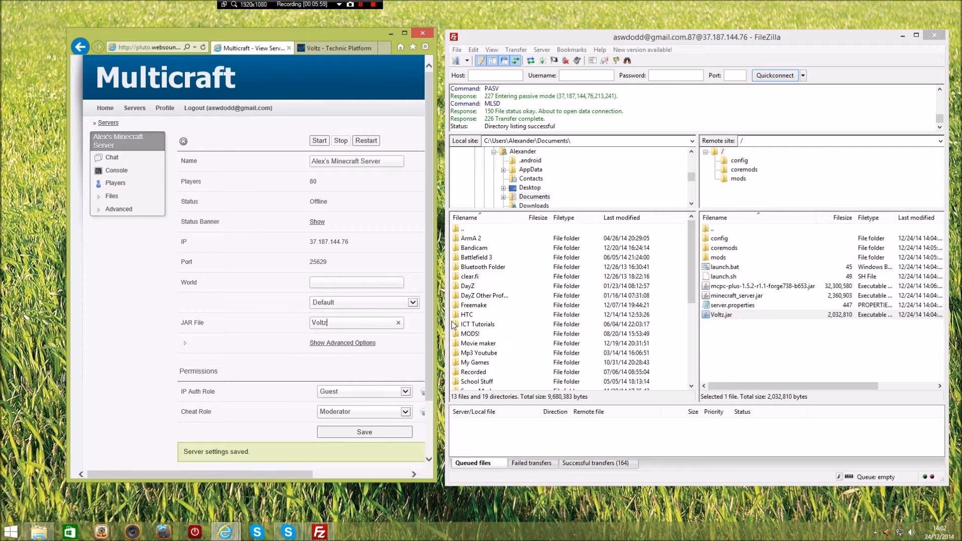
click(383, 432)
- Set the JAR File back to mcpc-plus-1.5.2-r1.1-forge738-b653.jar, save the settings and check the full name
drag(345, 324, 273, 323)
key(BackSpace)
key(ctrl+v)
text(.jar)
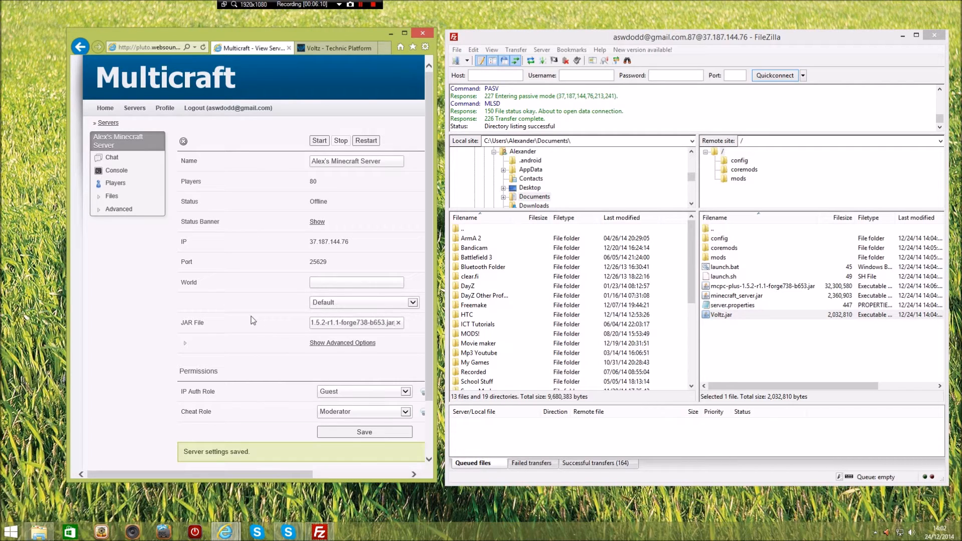
click(351, 434)
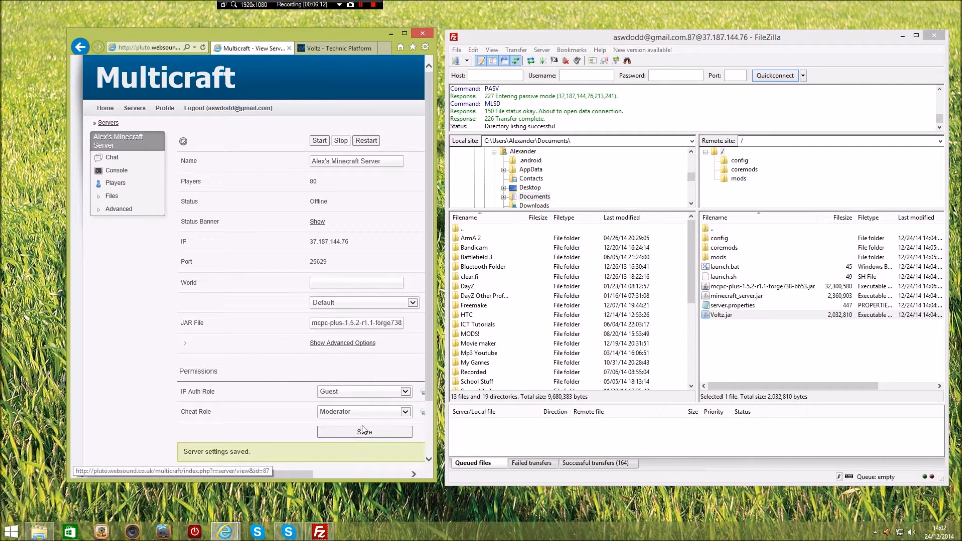
drag(329, 323, 447, 332)
click(367, 324)
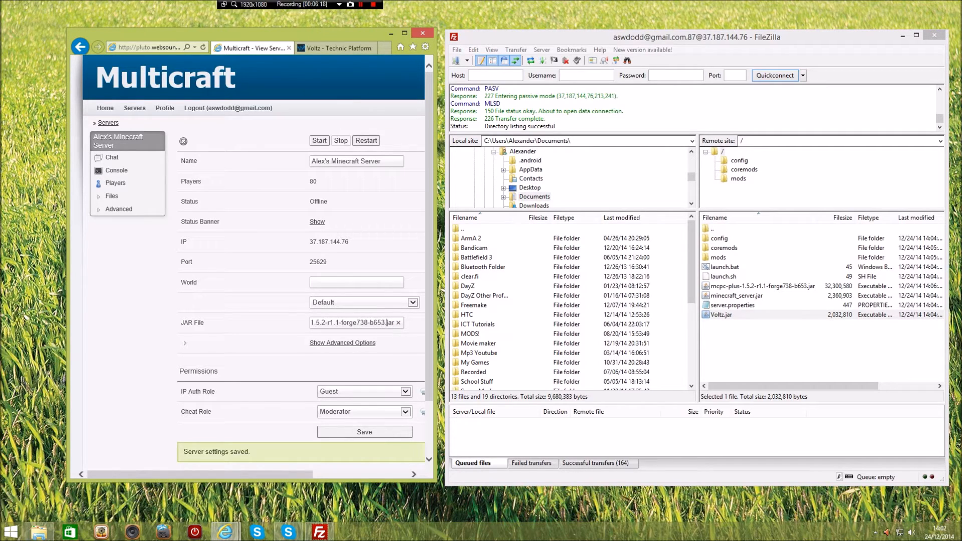
drag(343, 323, 258, 323)
click(234, 312)
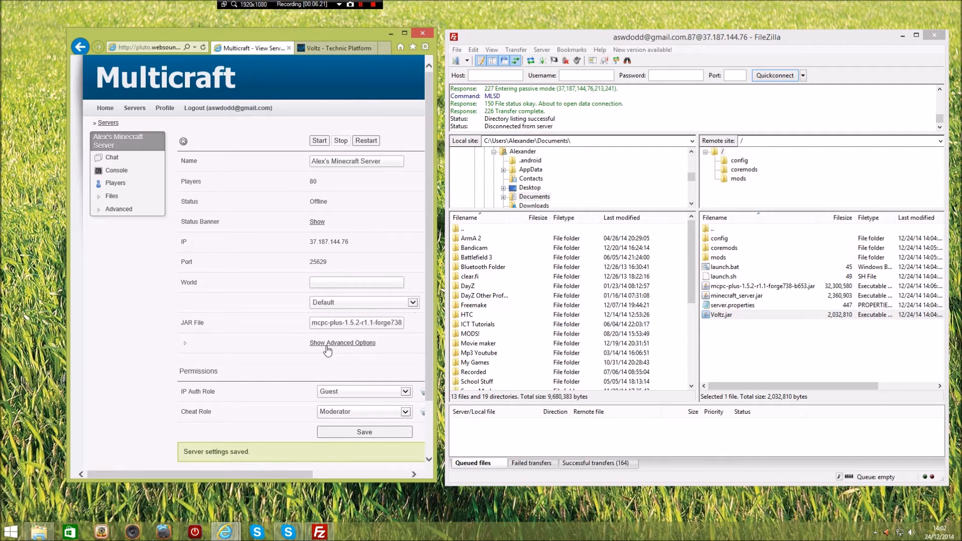
- Start the Minecraft server and open its console in a maximized browser window
click(315, 142)
click(116, 170)
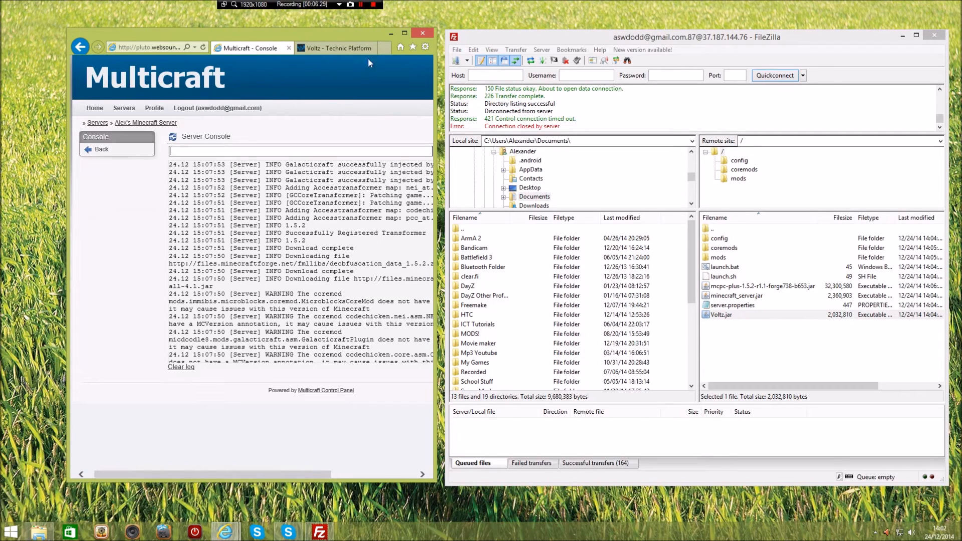
click(405, 33)
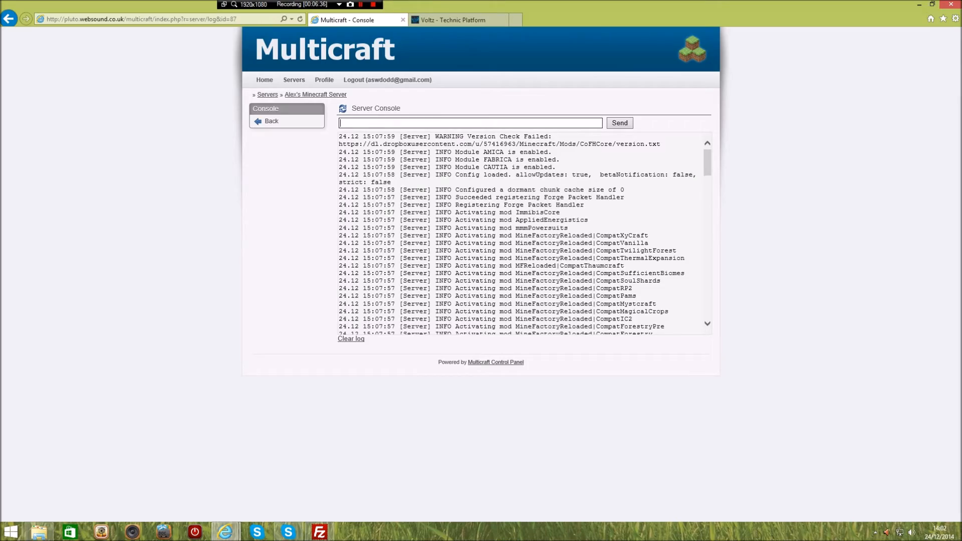
- Minimize the browser and FileZilla, open Technic Launcher from the desktop and launch the Voltz modpack
click(919, 4)
click(901, 36)
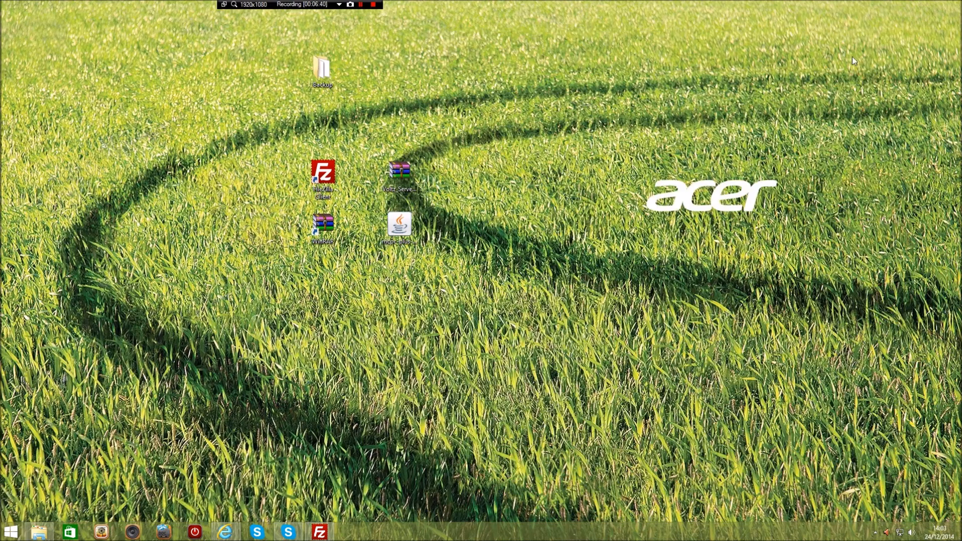
drag(1, 295, 370, 169)
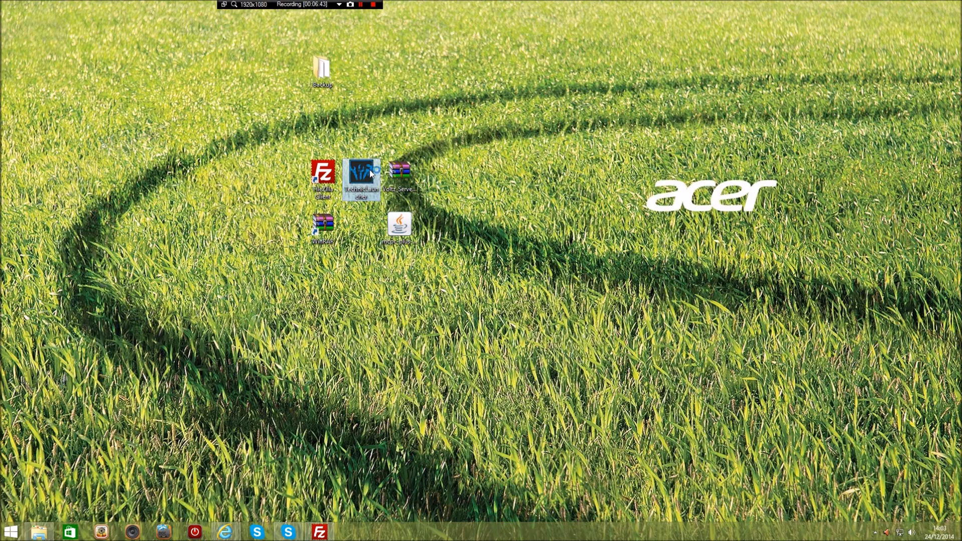
double_click(371, 173)
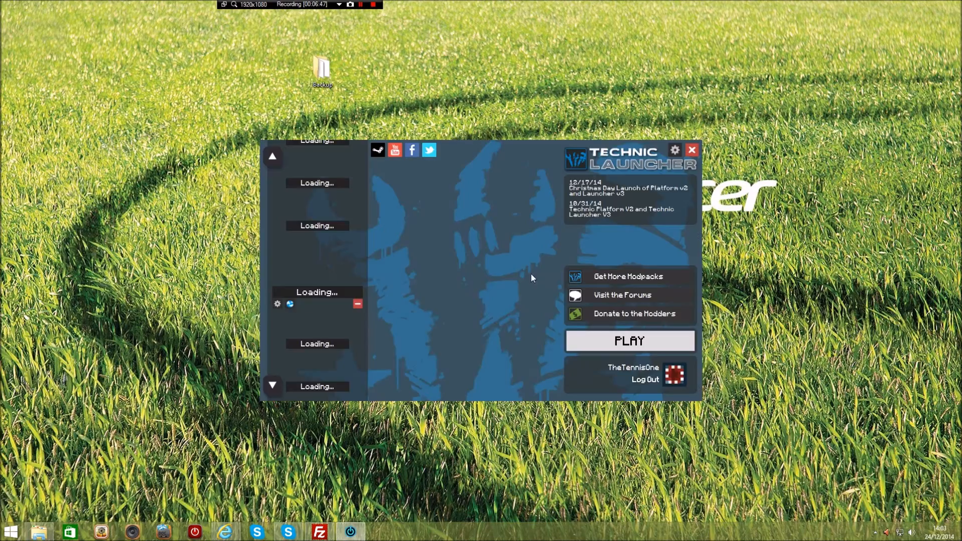
click(586, 341)
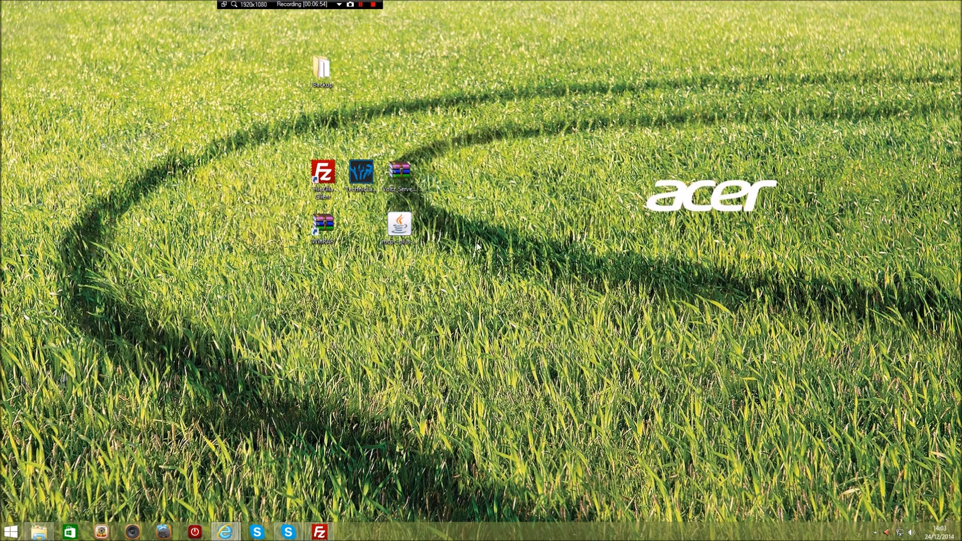
- Switch to FileZilla to examine the remote root's files and the coremods folder, then minimize it
mouse_move(326, 535)
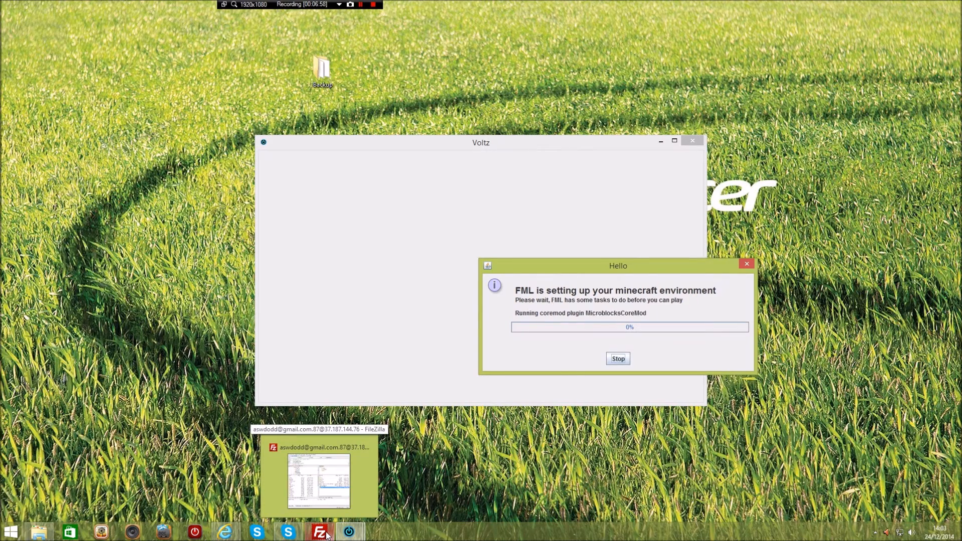
click(326, 535)
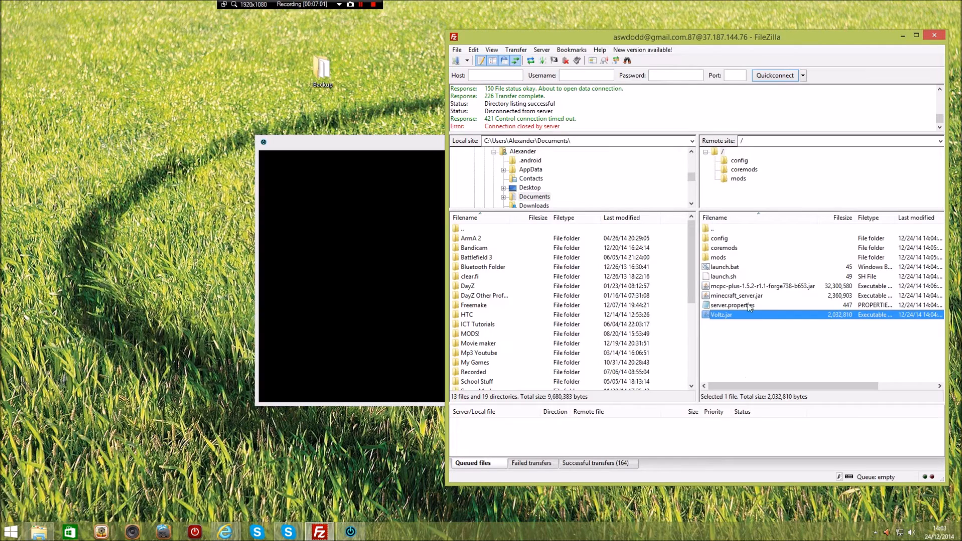
click(727, 249)
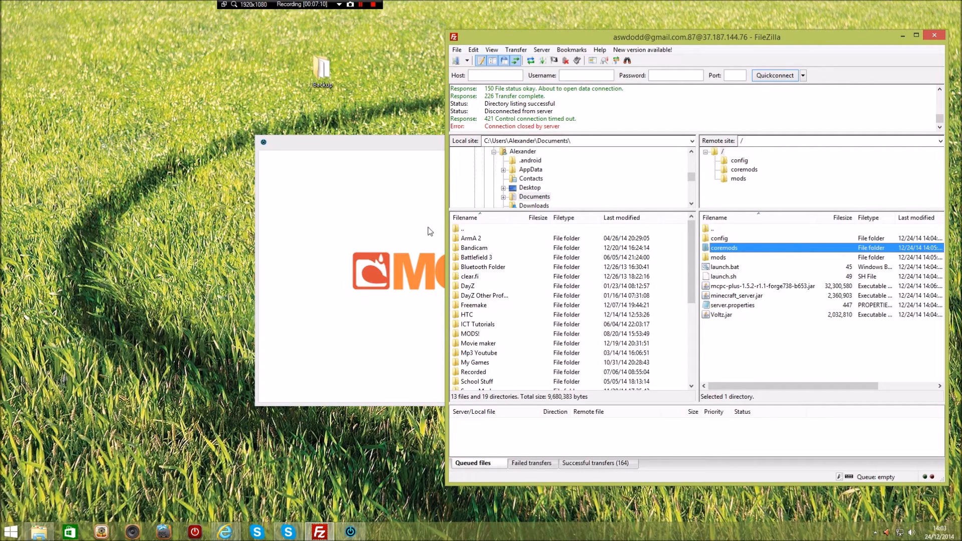
click(903, 36)
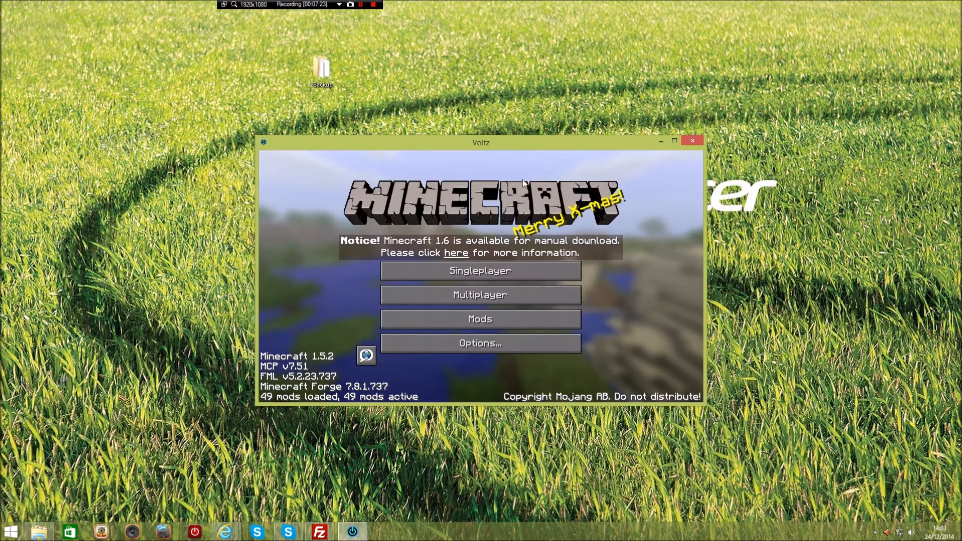
- Join the multiplayer server described as "A Voltz Server" from the Voltz client's server list
click(501, 294)
click(494, 257)
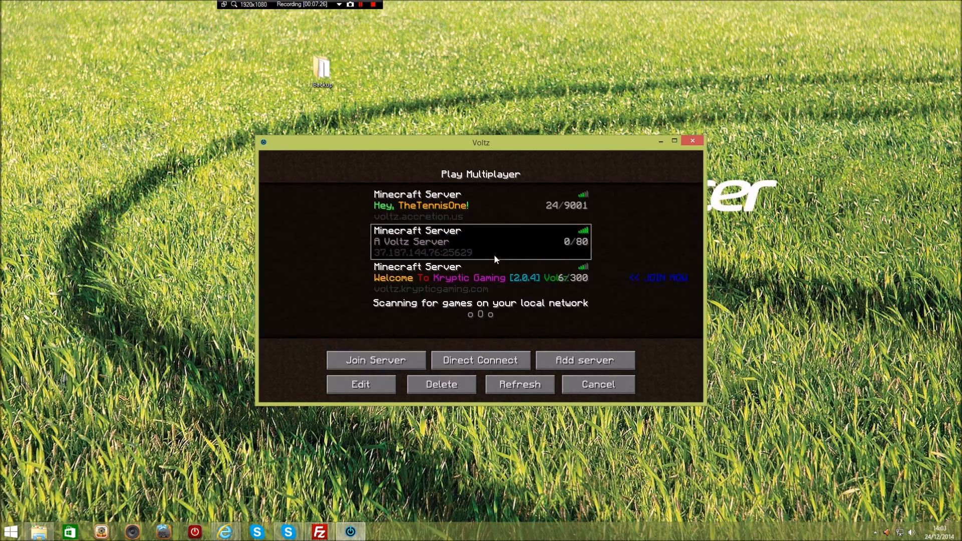
click(368, 361)
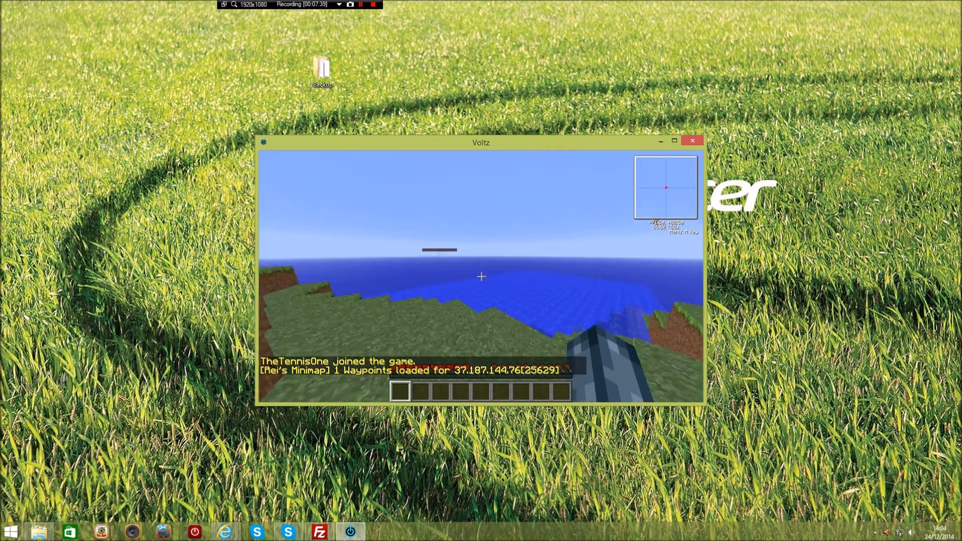
- Walk and jump around the island to test the server, then pause the game
key(w)
key(space)
key(w)
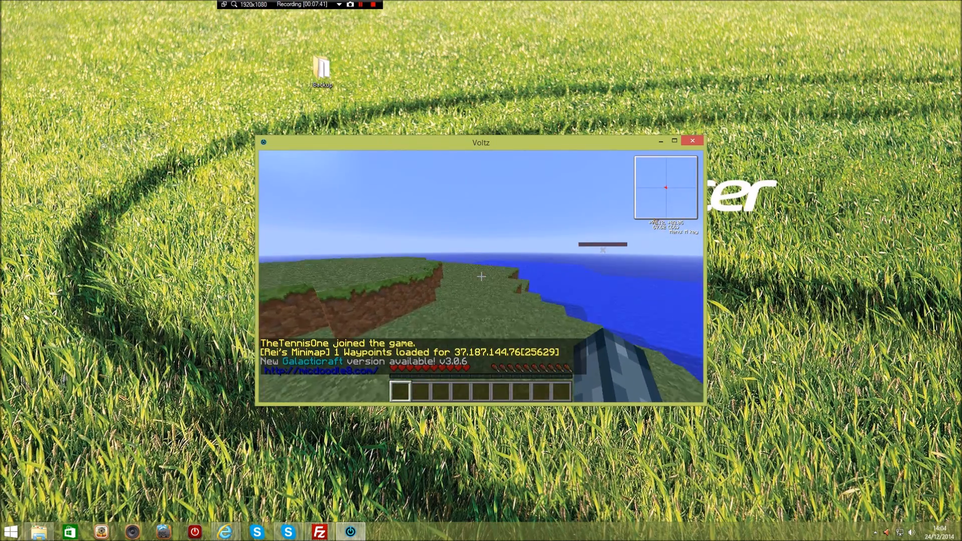
key(space)
key(w)
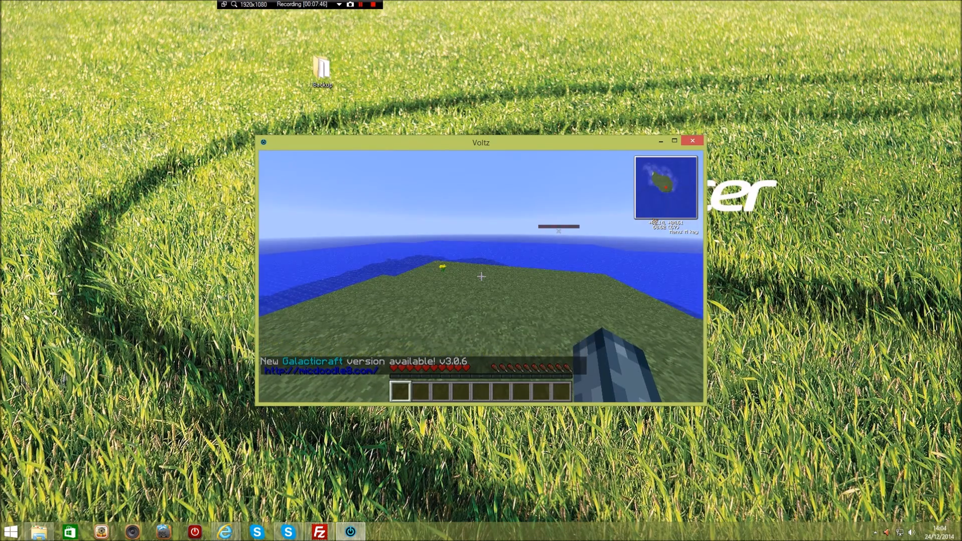
key(Escape)
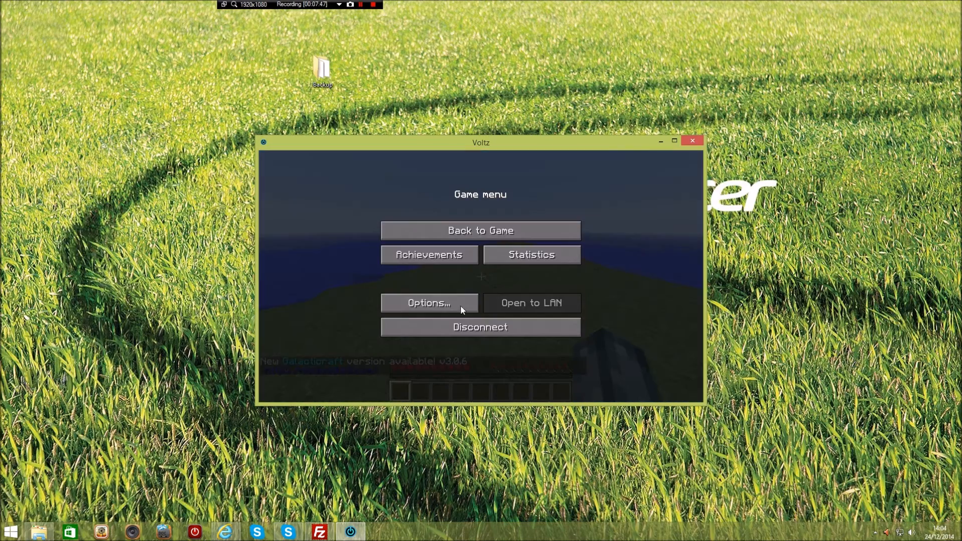
- Switch to the Multicraft console in the browser and send the command "say Hi Guys! Like and Subscribeeee"
click(219, 533)
click(174, 476)
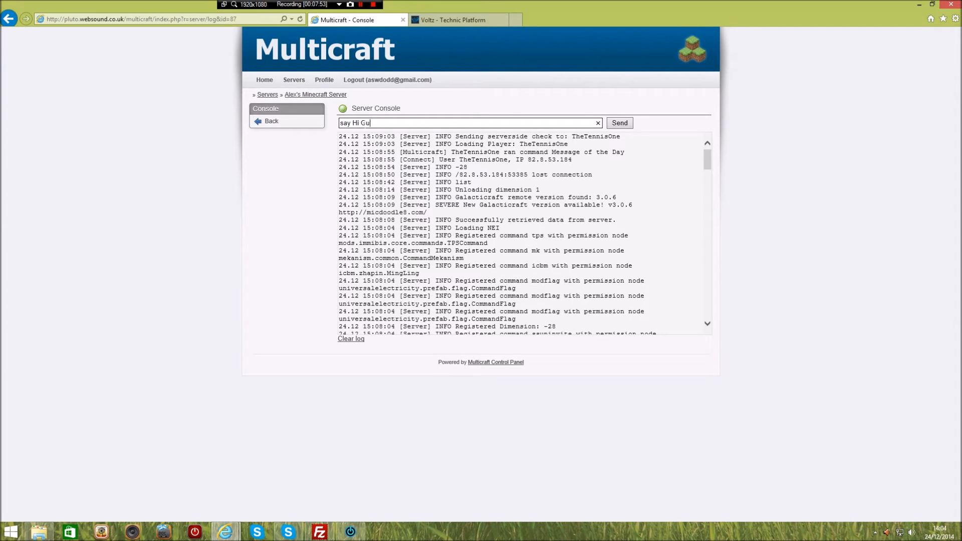
text(and Subscribeeee)
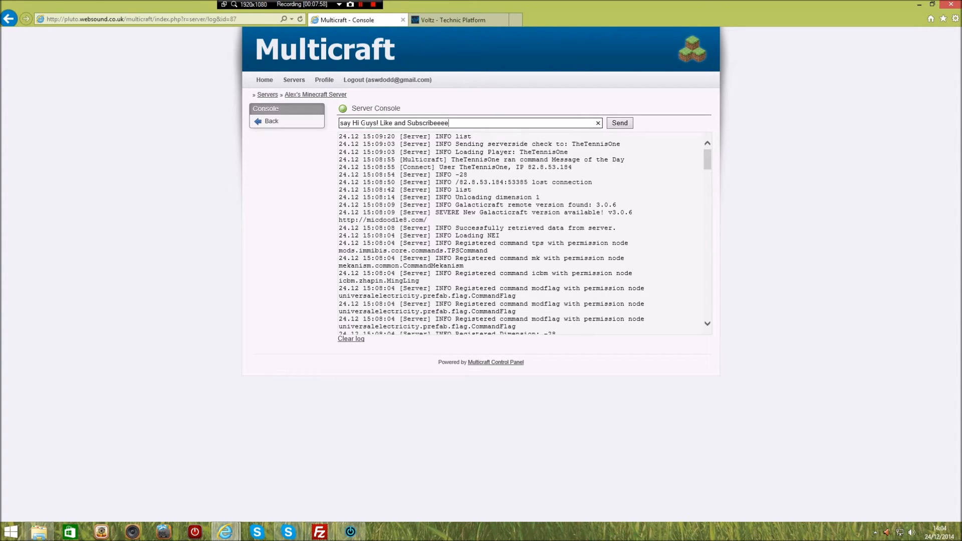
key(Return)
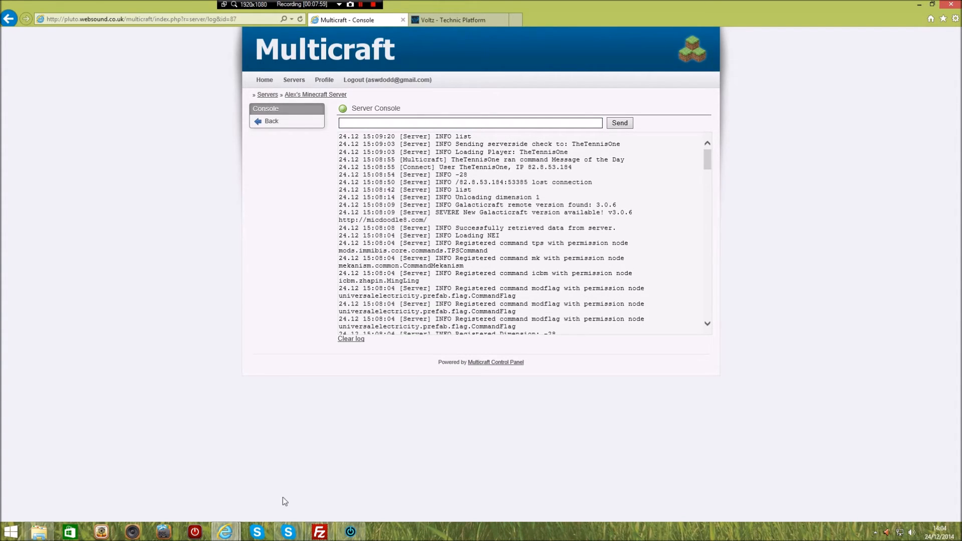
- Switch back to the Voltz game and resume play to check the server chat
click(350, 531)
click(481, 231)
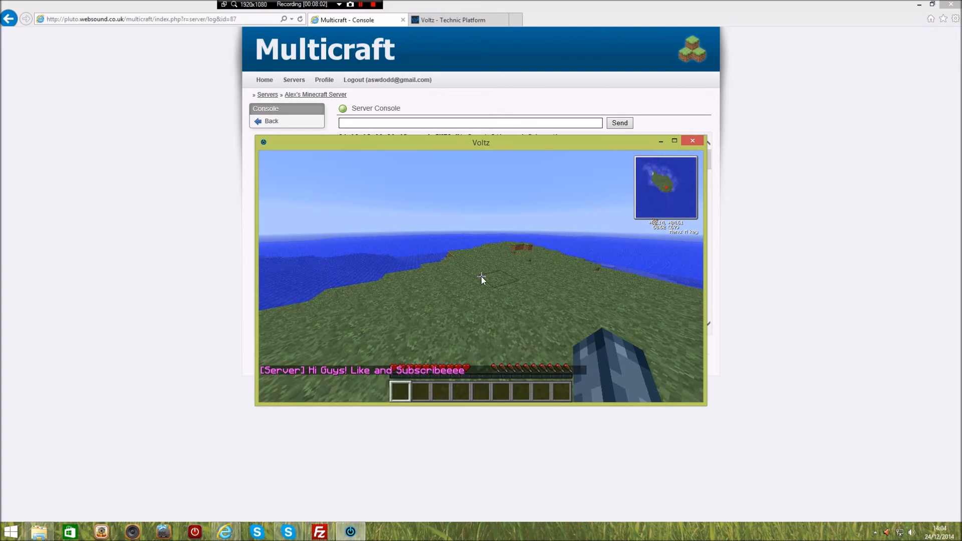
text(Thnak)
key(BackSpace)
key(BackSpace)
key(BackSpace)
key(BackSpace)
key(BackSpace)
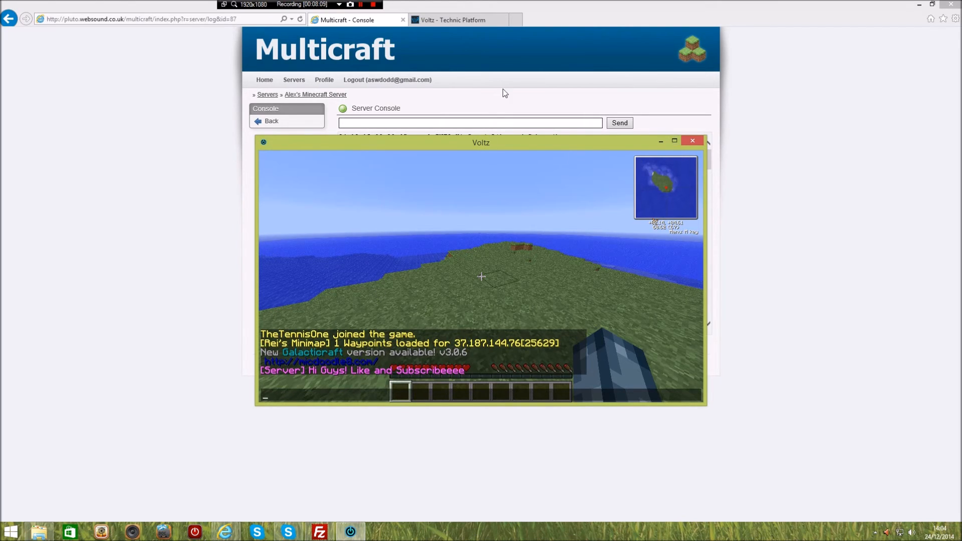
click(661, 89)
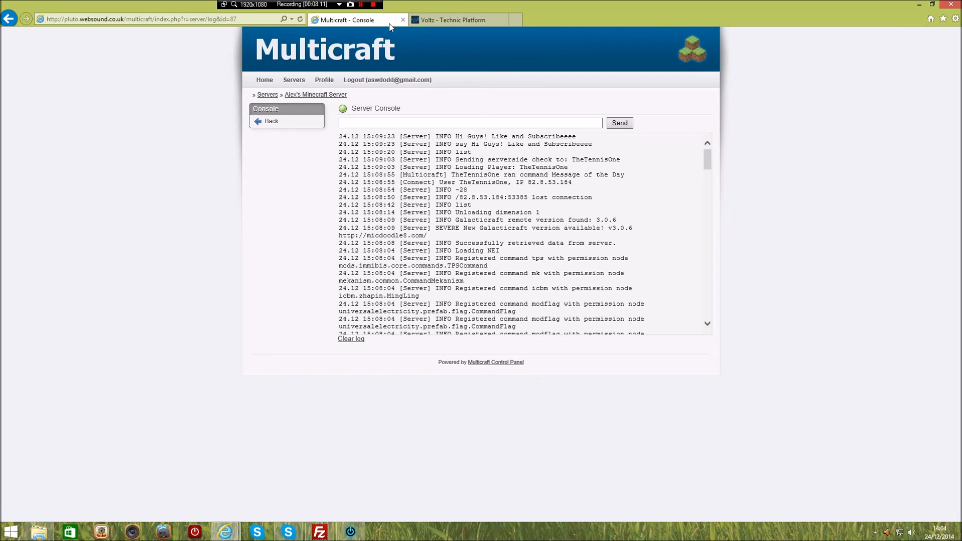